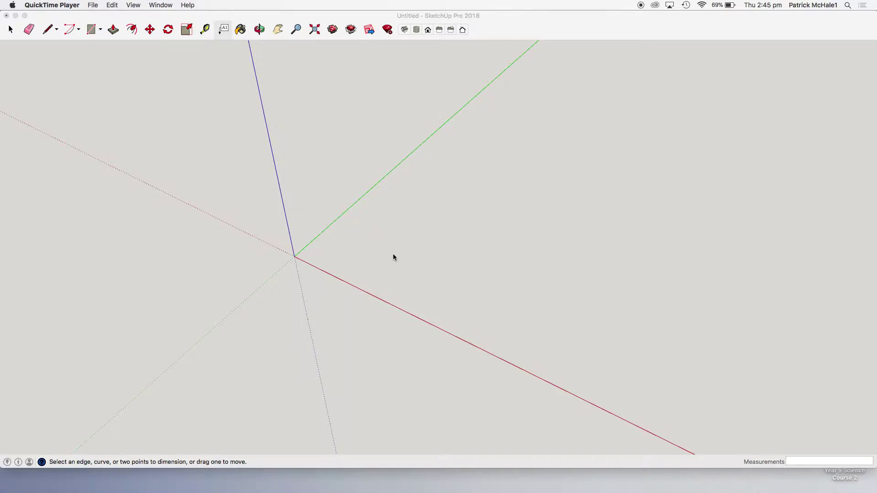
Draw a 278 × 365 mm rectangle on the ground plane starting at the origin and switch to the top view
left_click(89, 33)
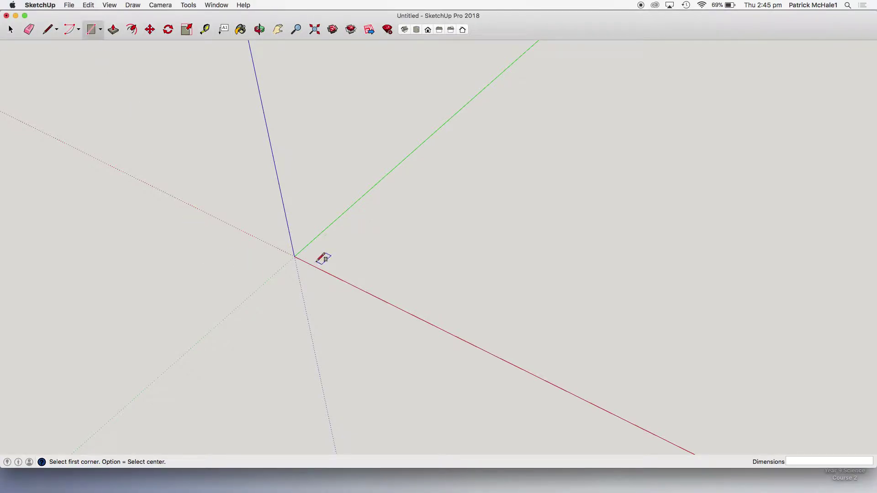
left_click(295, 256)
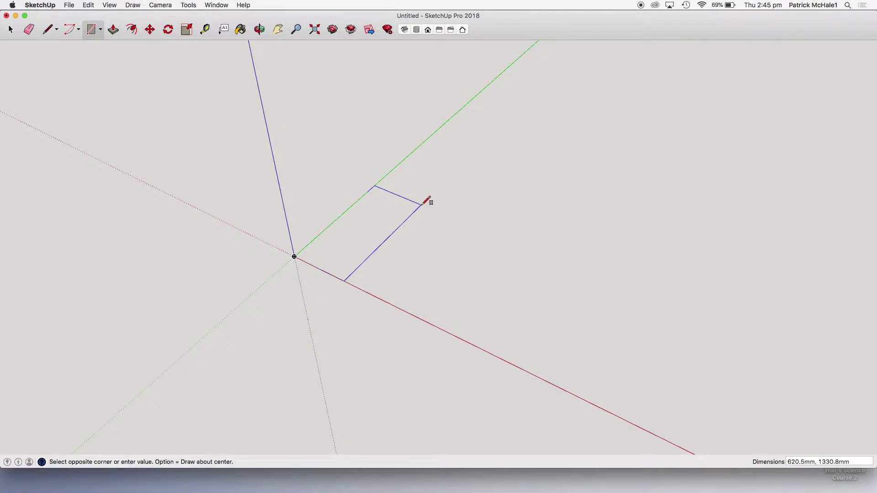
type("278,365")
key("Return")
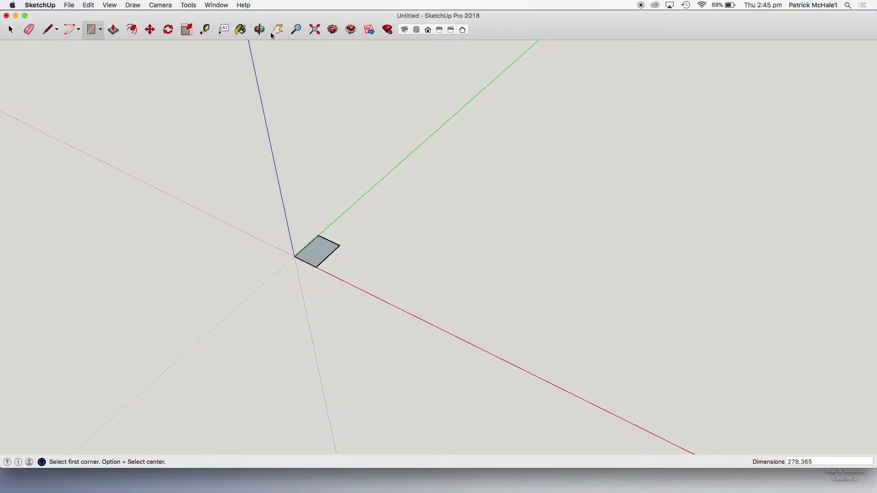
left_click(314, 30)
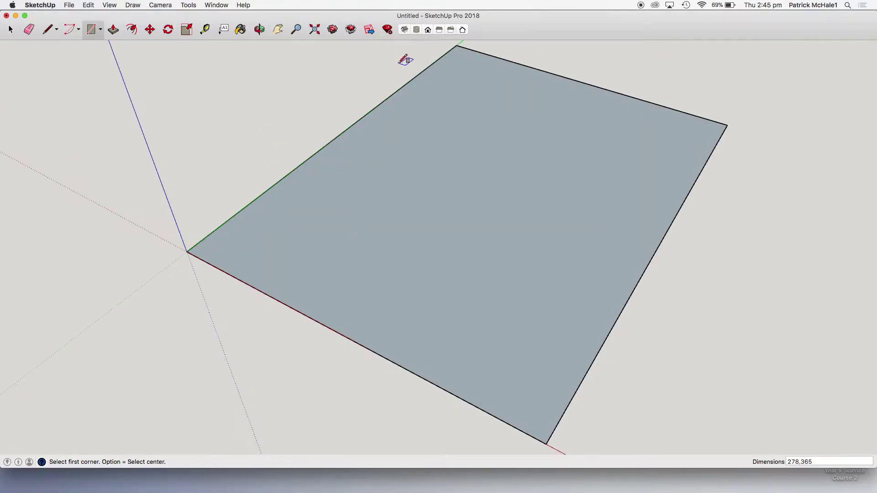
left_click(417, 29)
scroll(417, 133, "down", 2)
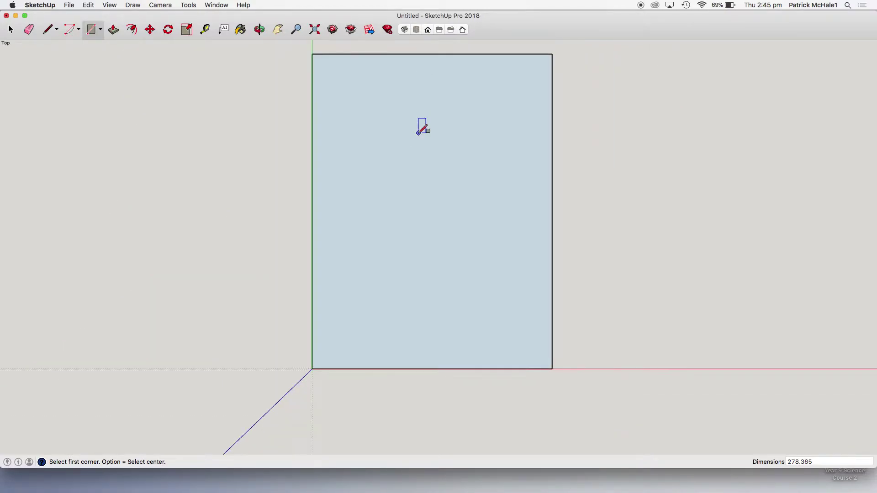
scroll(426, 45, "up", 2)
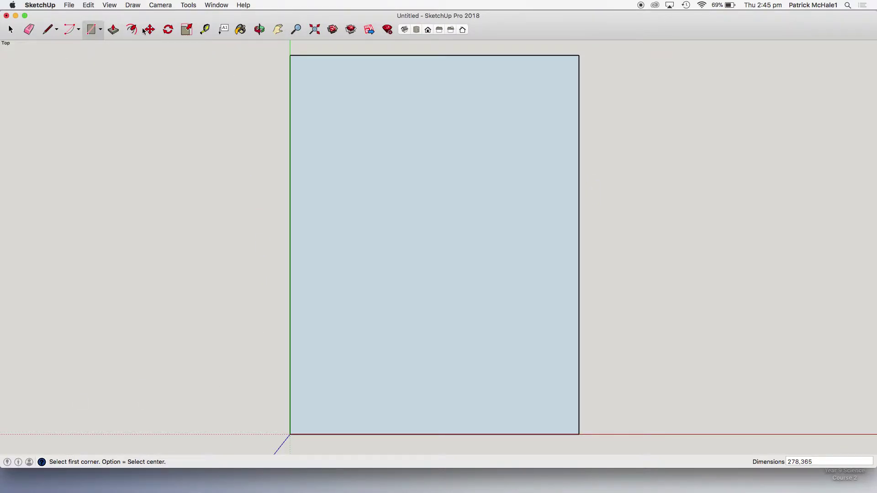
left_click(169, 30)
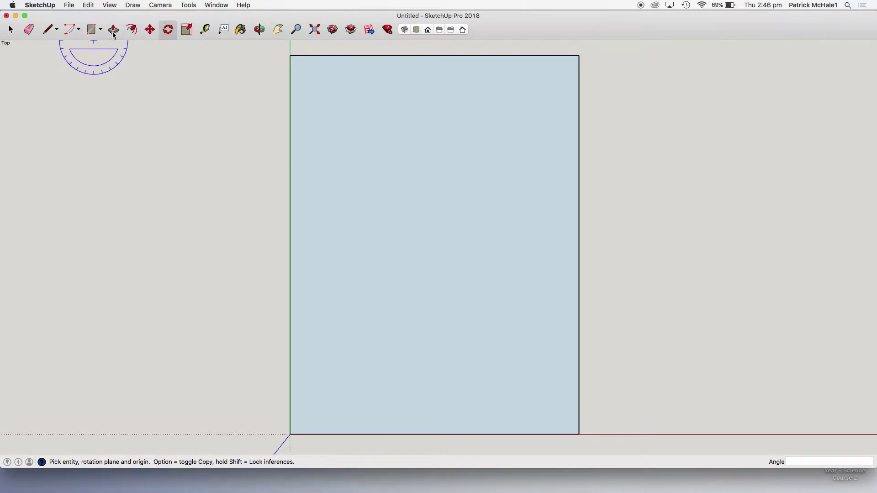
left_click(110, 5)
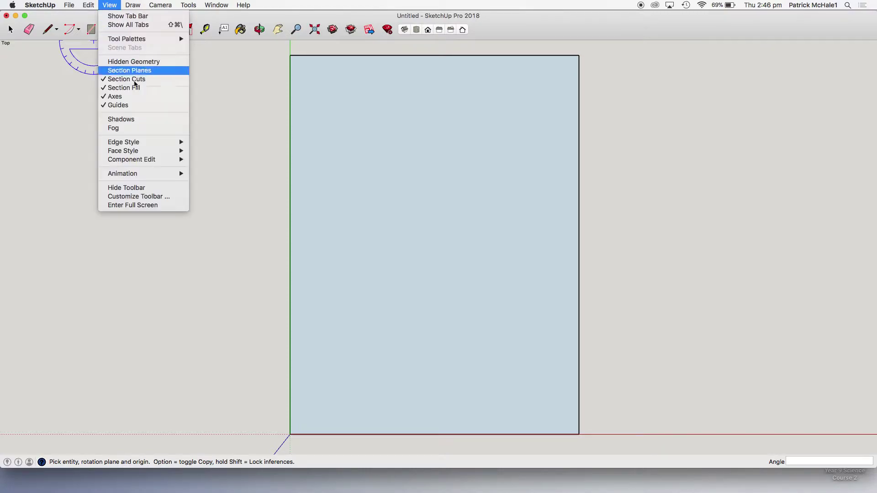
left_click(138, 197)
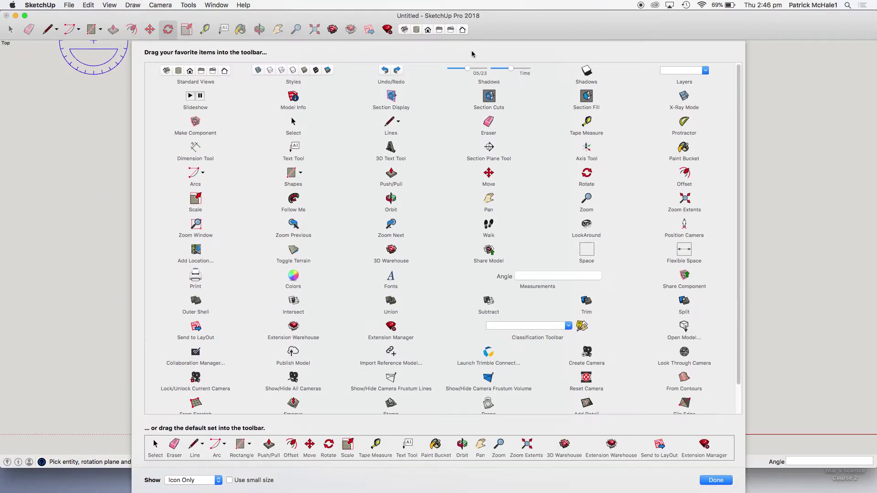
left_click_drag(426, 32, 464, 31)
left_click(716, 481)
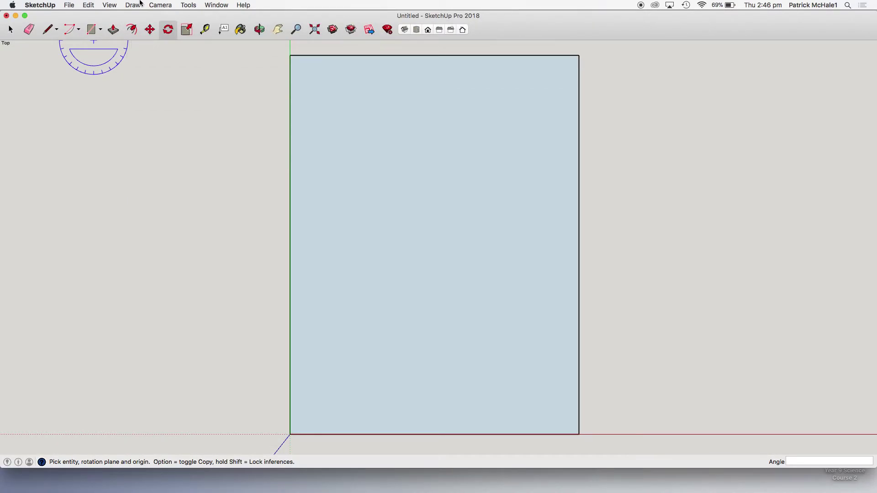
Display the large floating tool palette containing the drawing, modification, measuring and camera tools
left_click(110, 5)
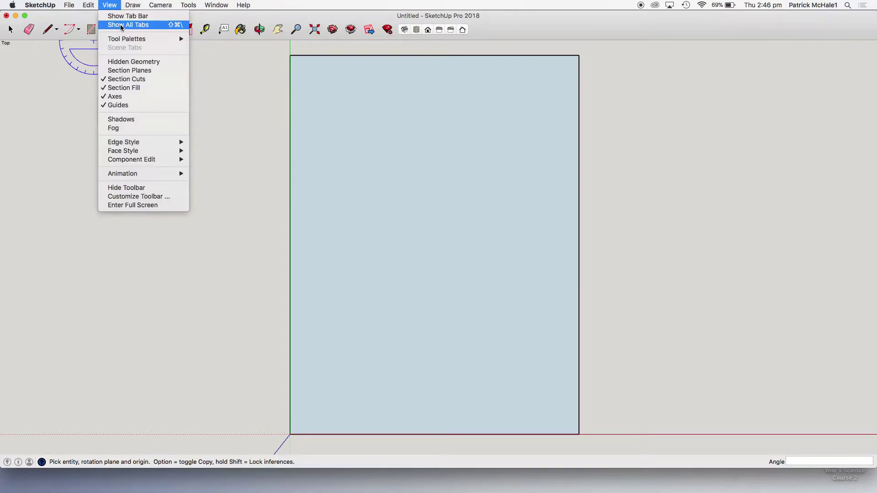
mouse_move(142, 39)
left_click(215, 39)
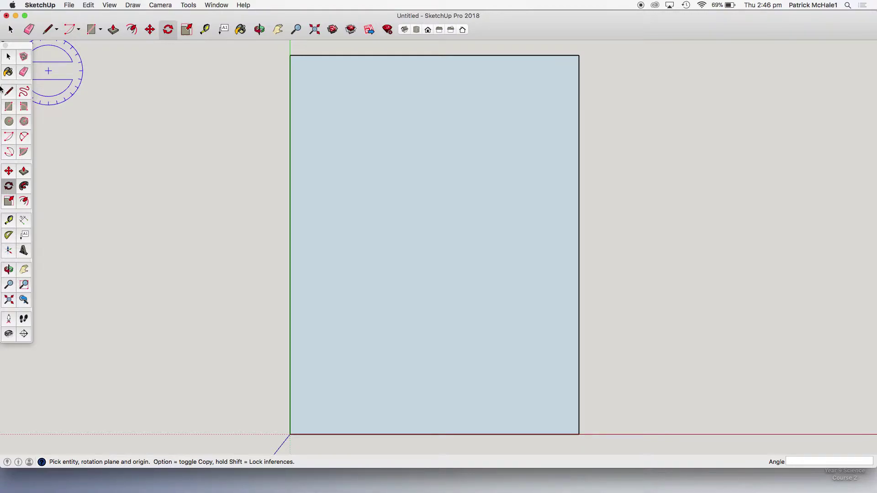
mouse_move(7, 491)
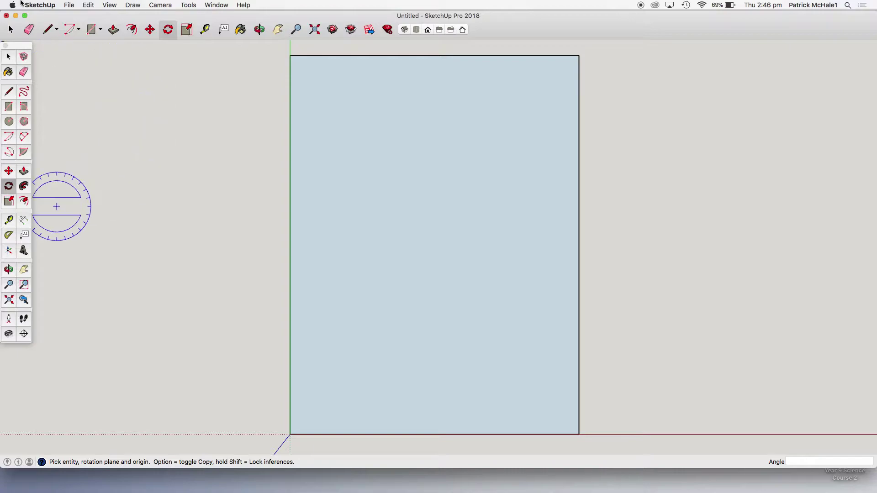
left_click(22, 47)
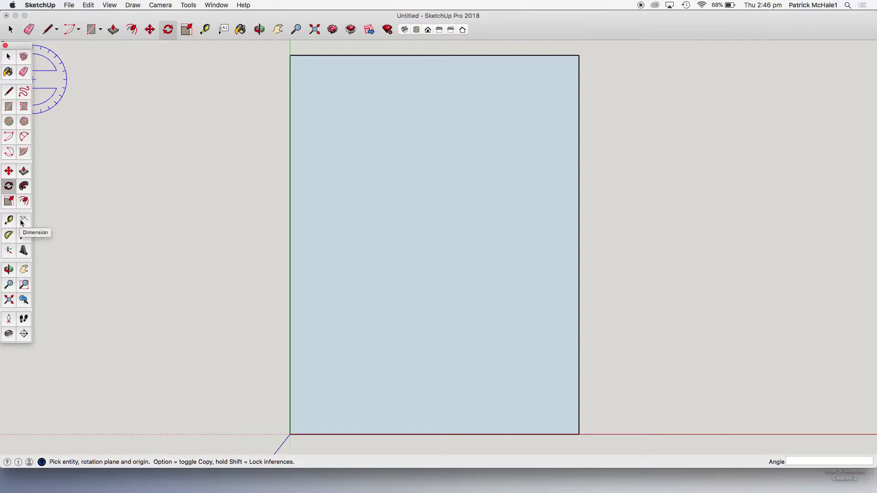
left_click(9, 201)
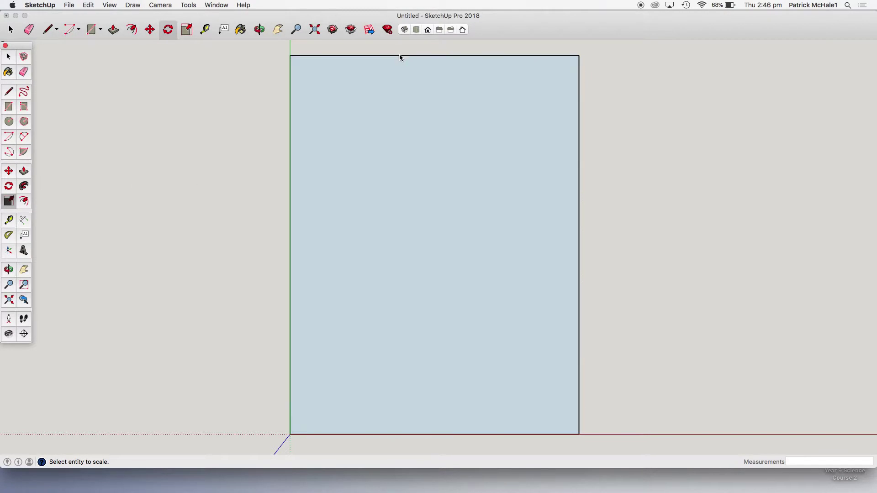
left_click(422, 163)
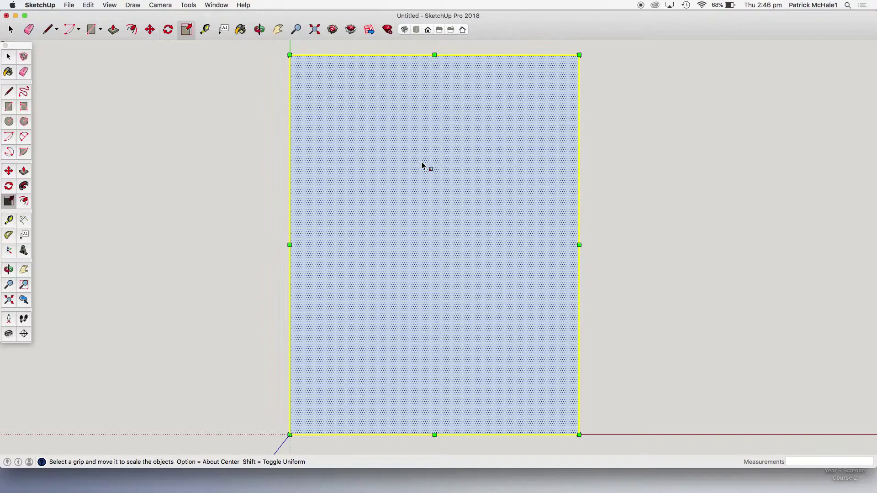
key("Escape")
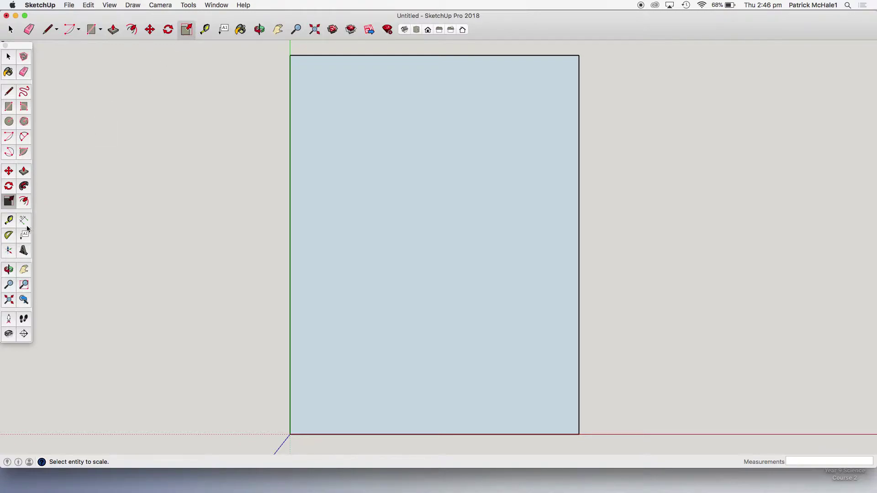
Offset the rectangle's edges 42 mm inward and delete the inner face to leave an open frame
left_click(24, 201)
left_click(388, 194)
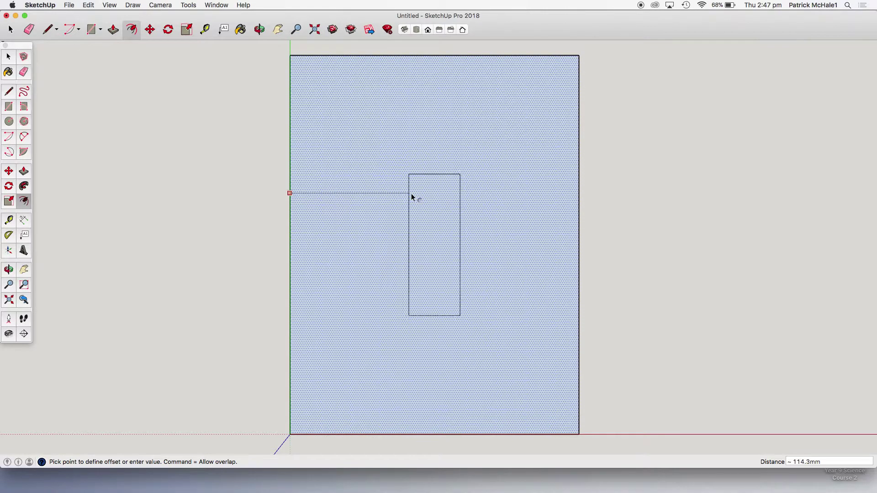
left_click(340, 182)
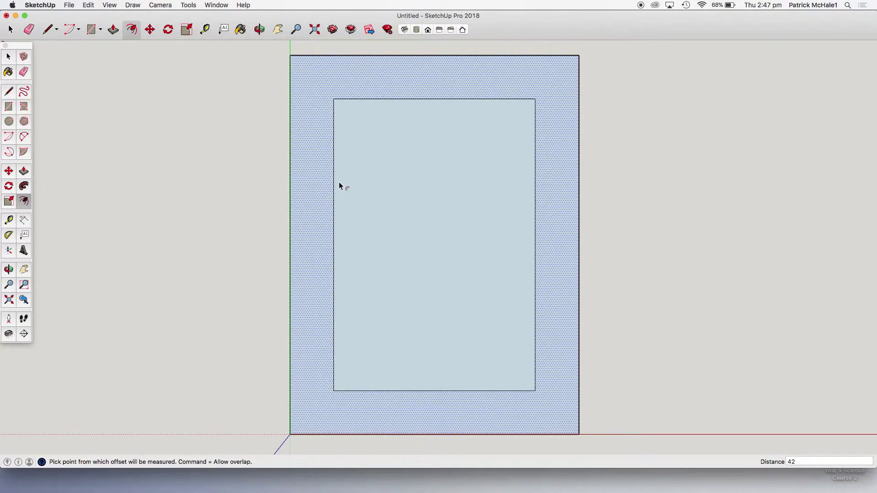
key("space")
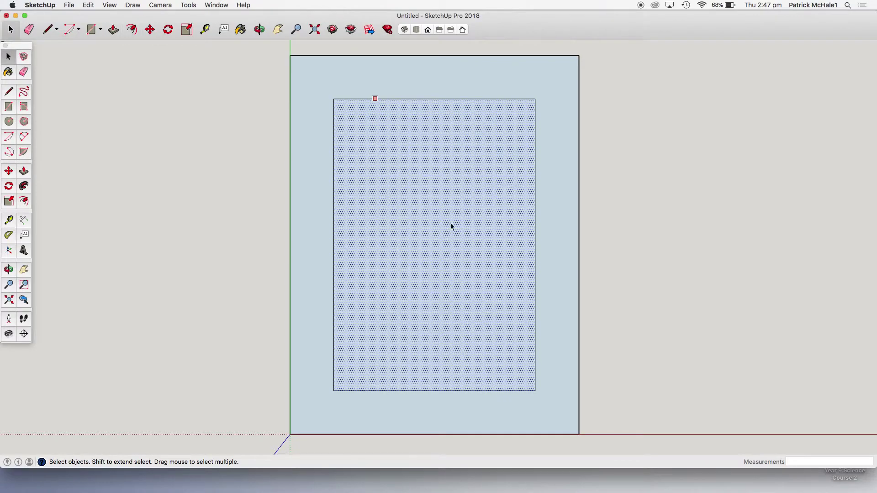
key("Delete")
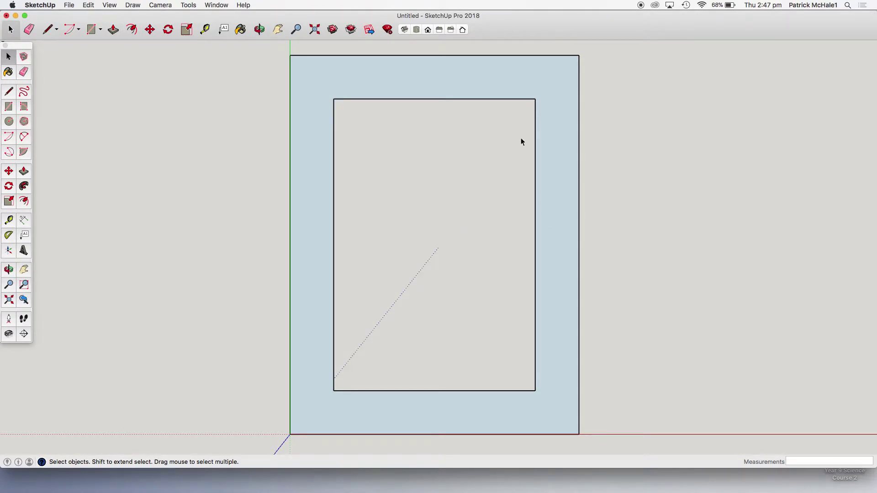
Push/Pull the flat frame face upward by 19 mm to give the frame its thickness
left_click(405, 30)
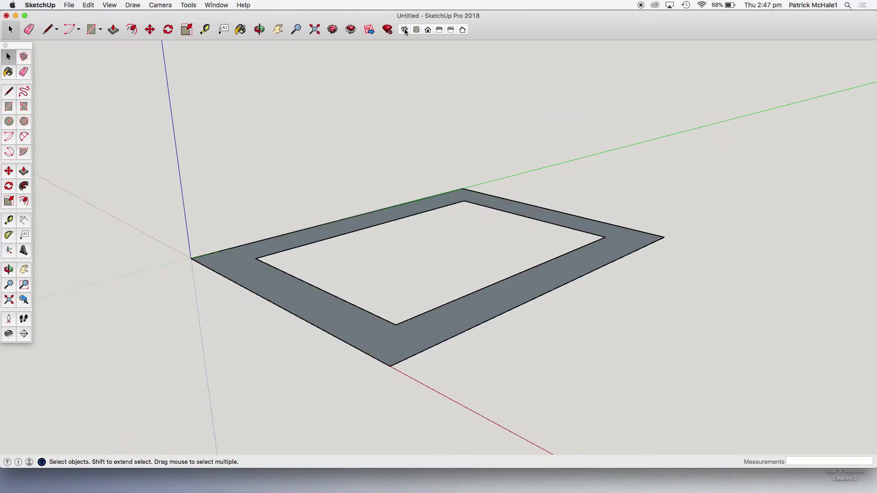
key("p")
left_click(331, 317)
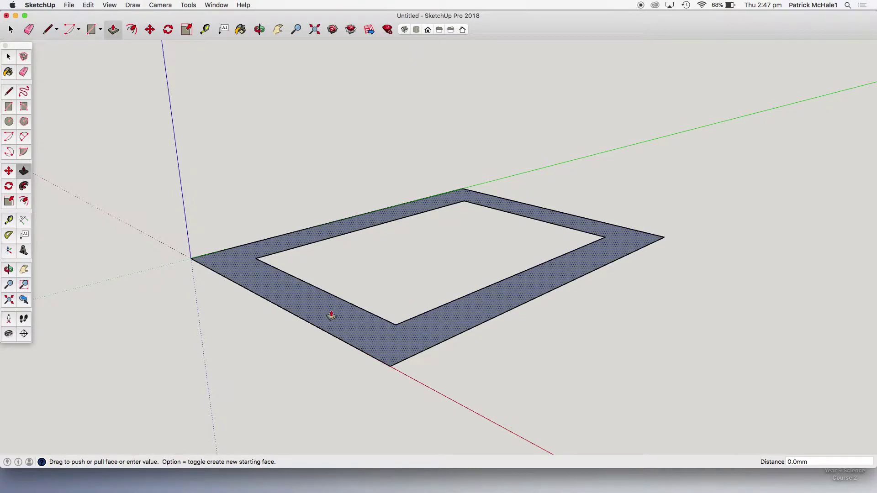
type("19")
key("Return")
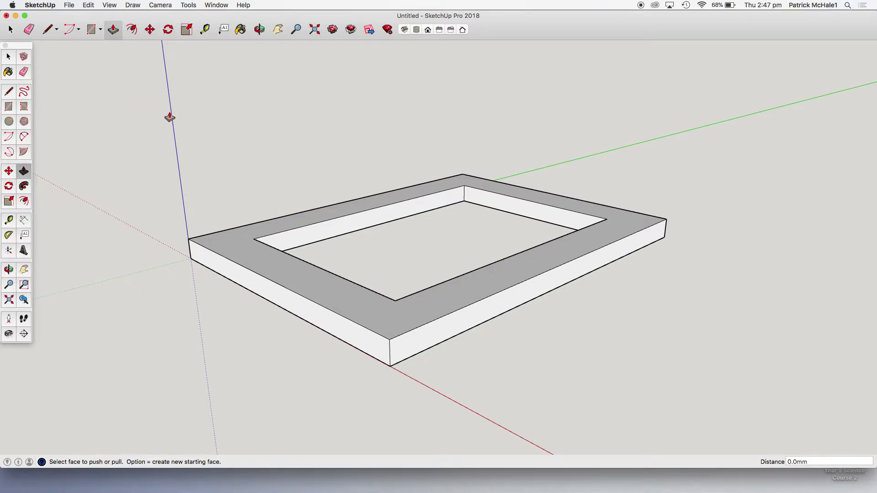
left_click(8, 57)
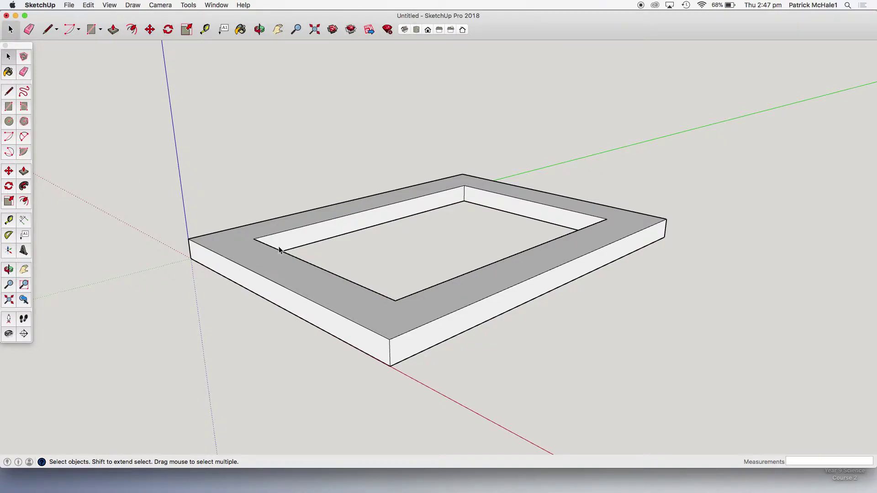
left_click(23, 186)
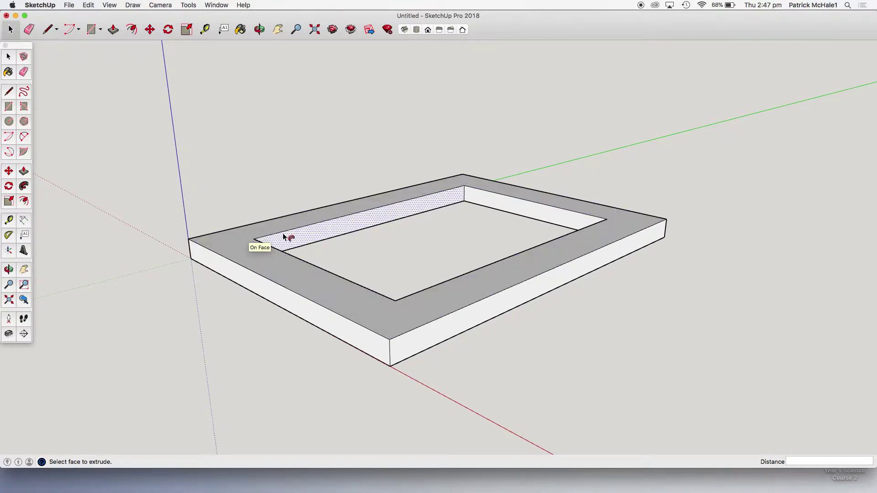
scroll(284, 235, "up", 5)
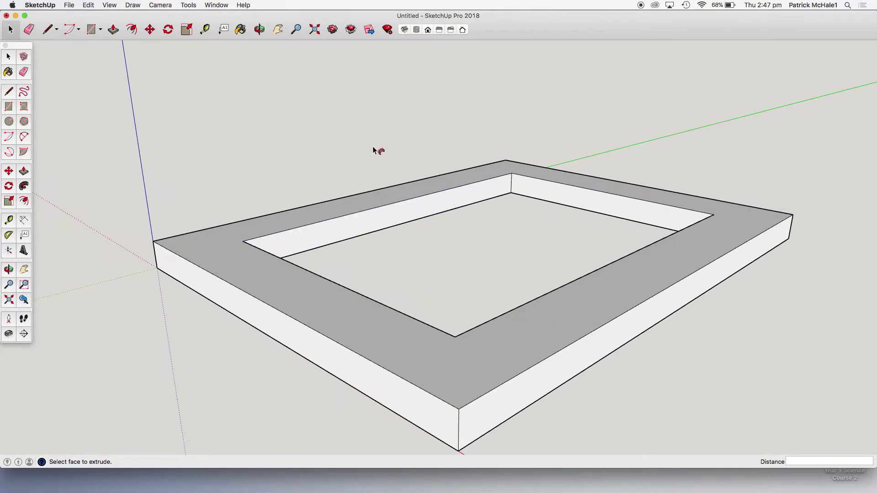
In top view, place guide lines 10 mm outward from the left and upper edges of the frame's opening
left_click(417, 30)
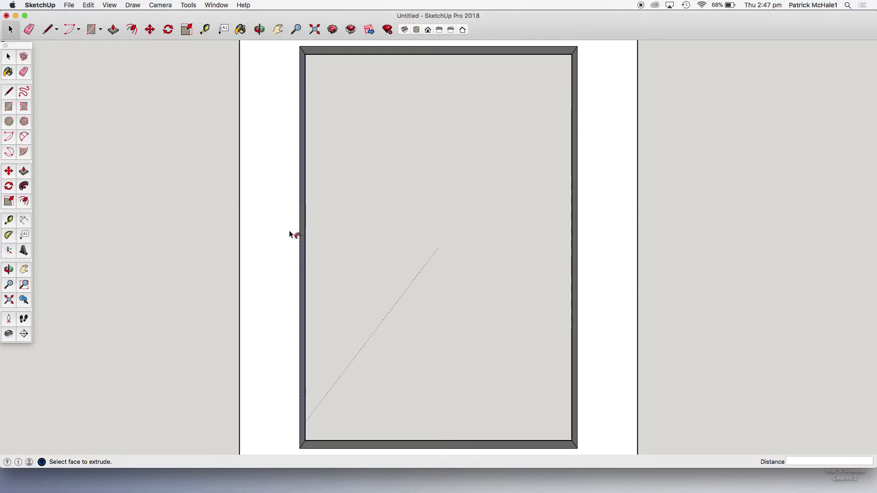
key("t")
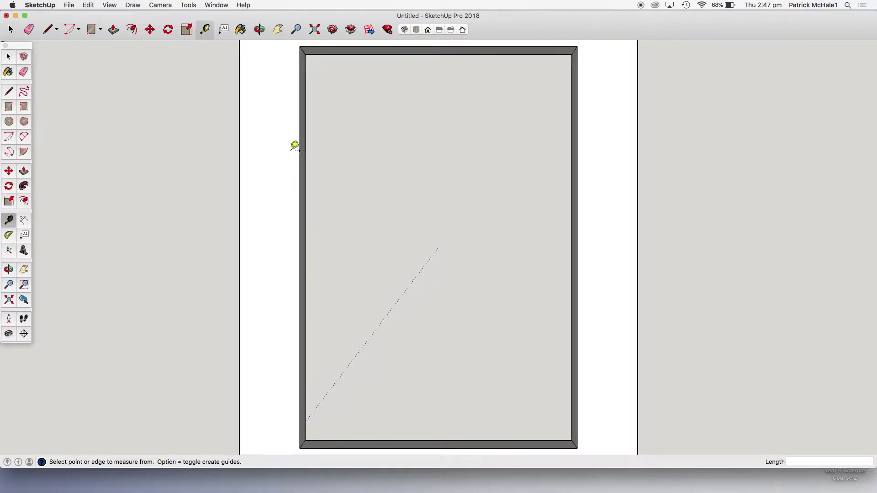
left_click(300, 151)
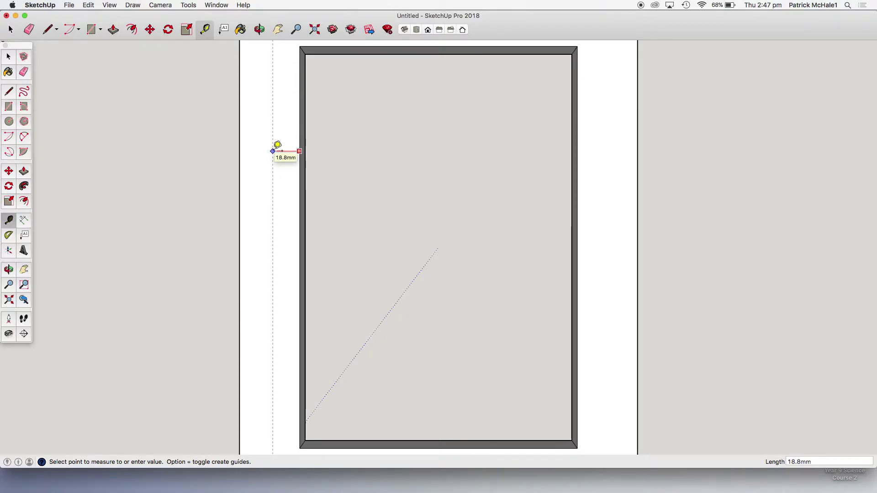
type("10")
key("Return")
scroll(475, 203, "down", 2)
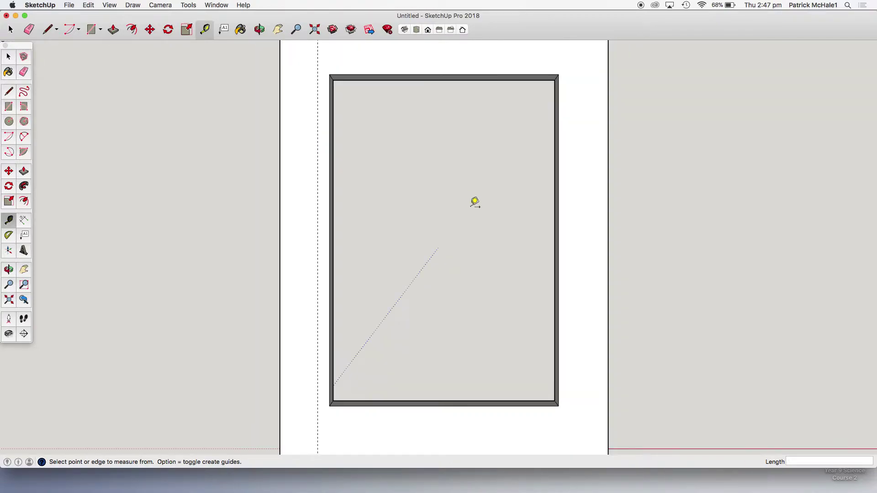
left_click(414, 75)
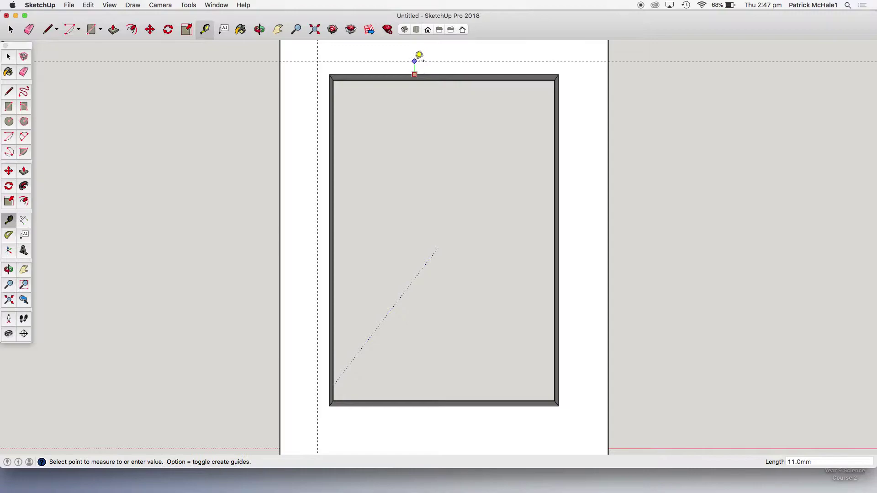
type("10")
key("Return")
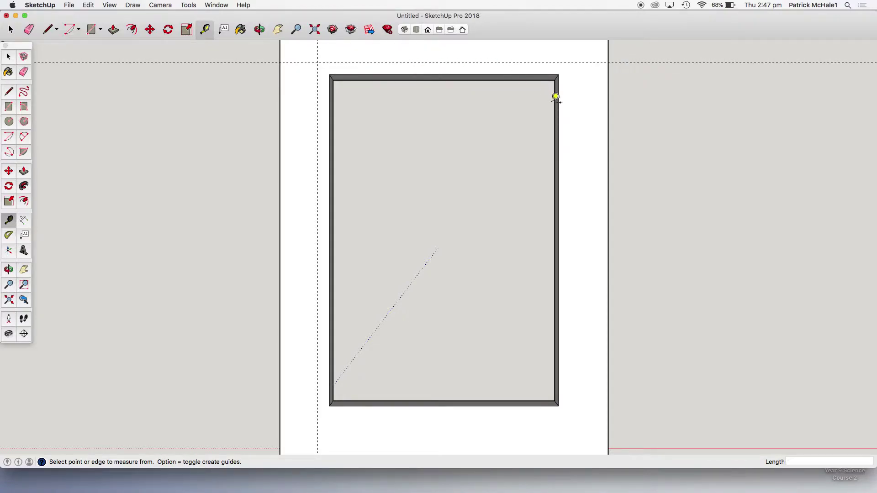
Place guide lines 10 mm outward from the right and lower edges of the frame's opening
left_click(558, 103)
type("10")
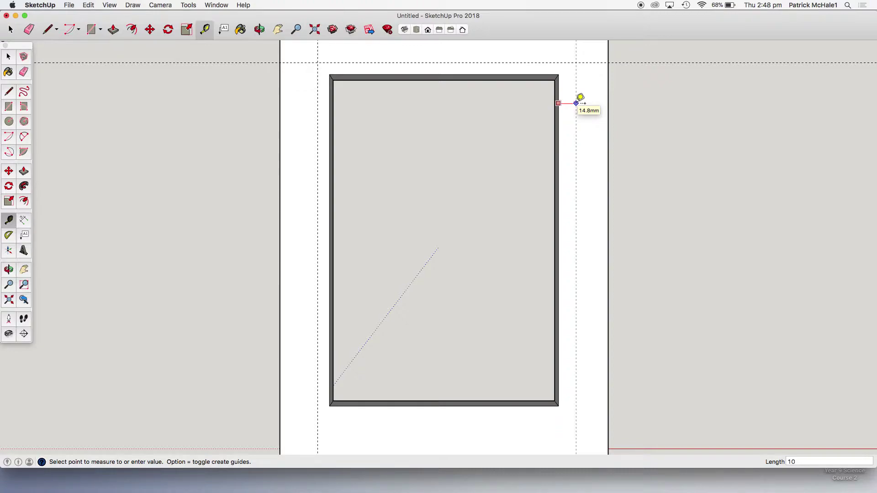
key("Return")
left_click(514, 401)
type("10")
key("Return")
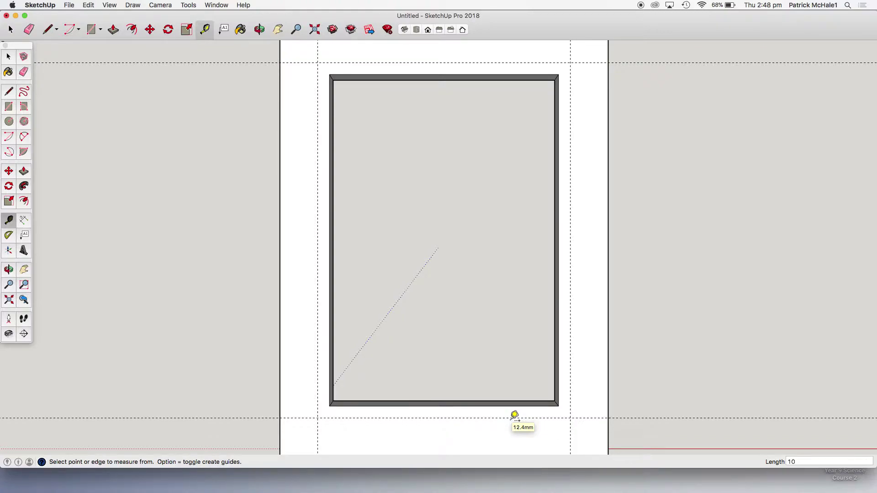
Draw a closed rectangle with the Line tool through the four guide intersections around the frame's opening
key("l")
left_click(318, 63)
left_click(318, 417)
left_click(570, 417)
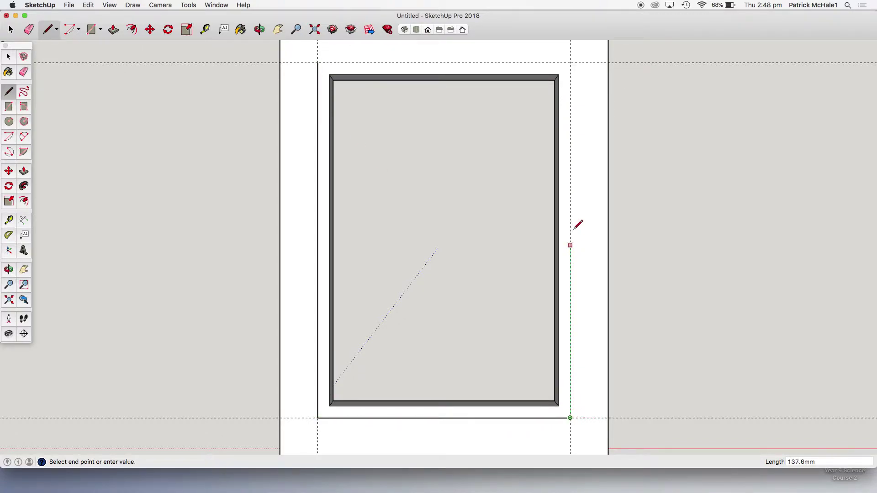
left_click(570, 62)
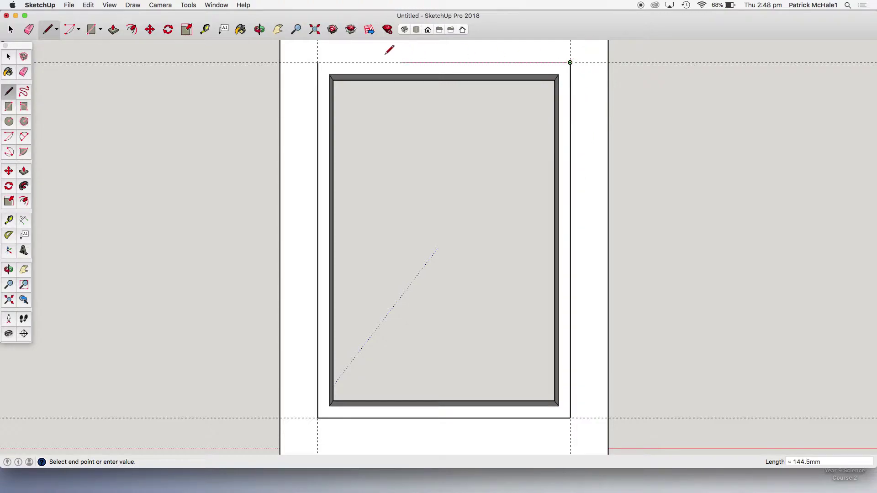
left_click(318, 62)
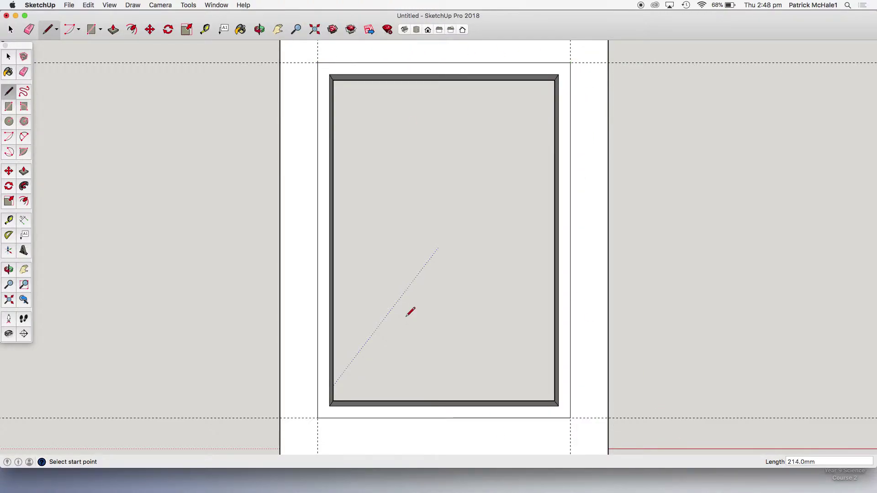
Push the band between the opening and the new rectangle down 10 mm to form a rebate
key("p")
left_click(382, 73)
type("10")
key("Return")
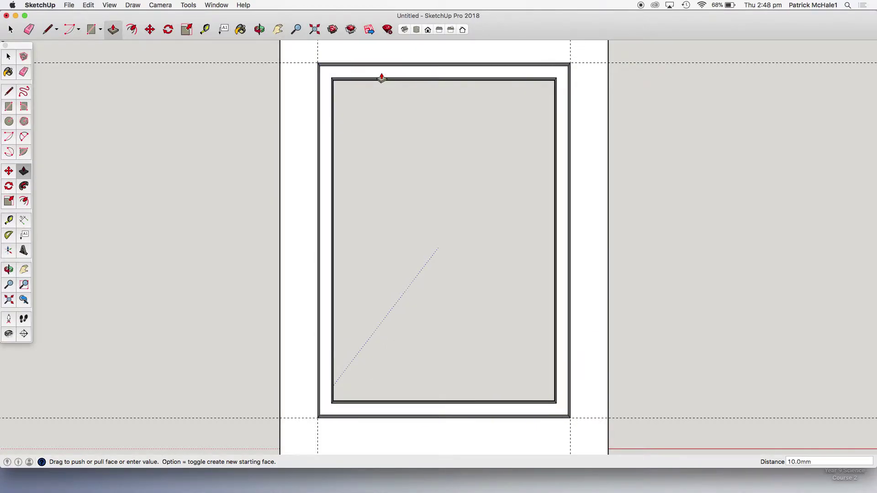
Draw the mitre lines at the frame's upper-right corner, across both the top face and the recessed ledge
scroll(451, 192, "down", 3)
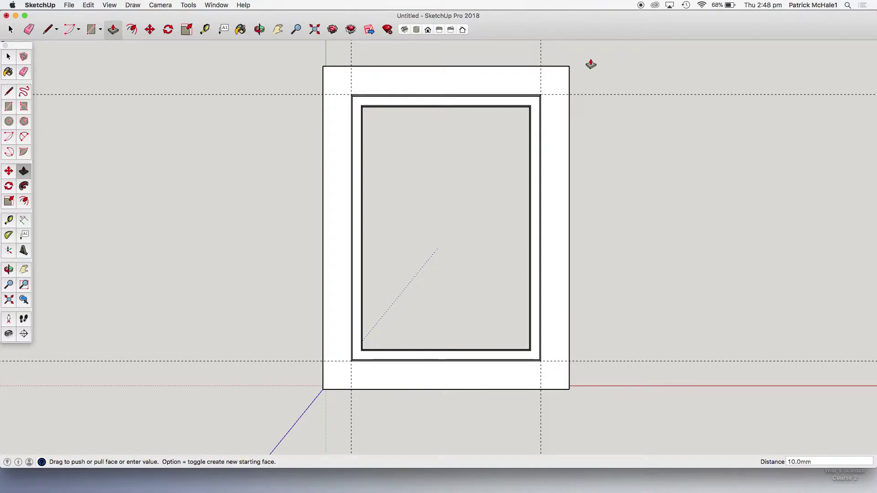
key("l")
left_click(569, 66)
left_click(541, 94)
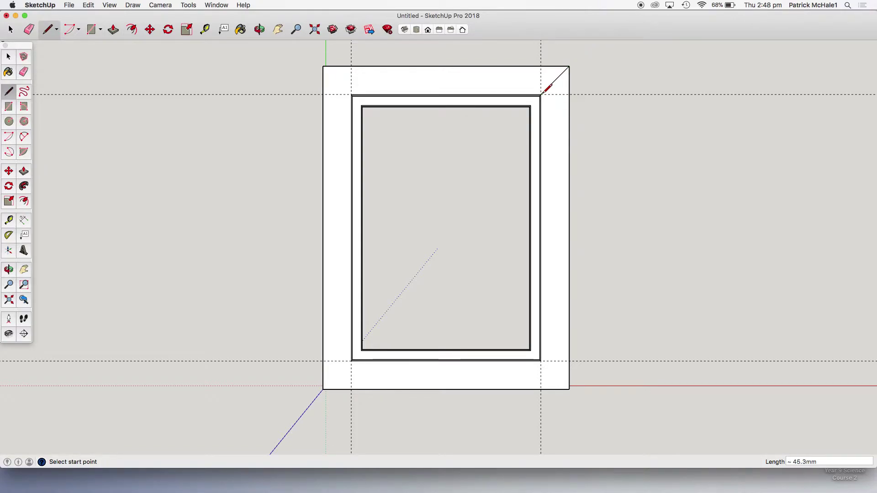
scroll(547, 87, "up", 5)
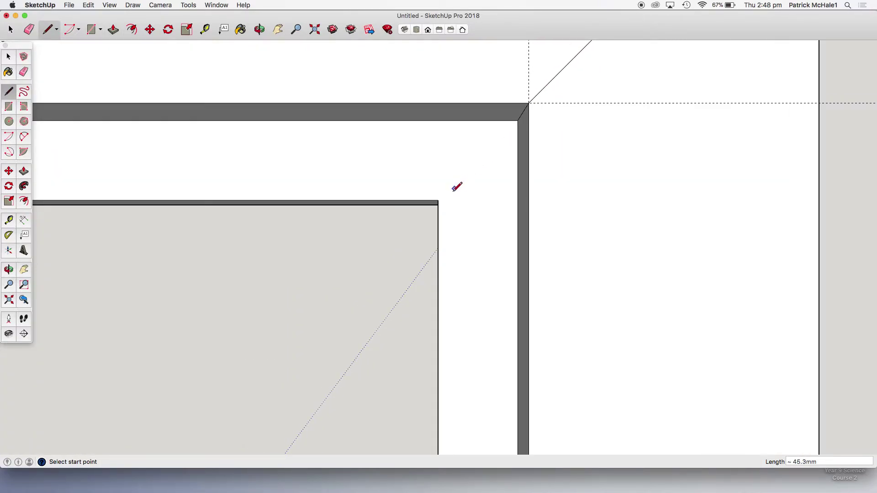
left_click(438, 200)
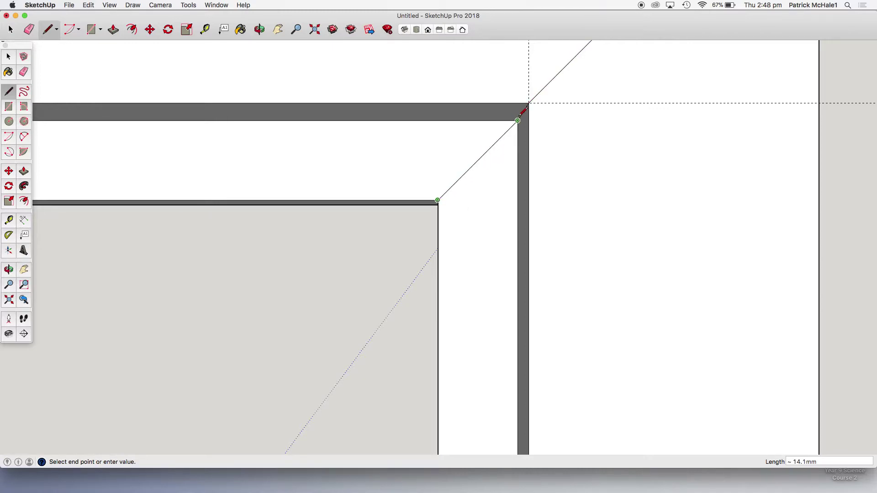
left_click(528, 104)
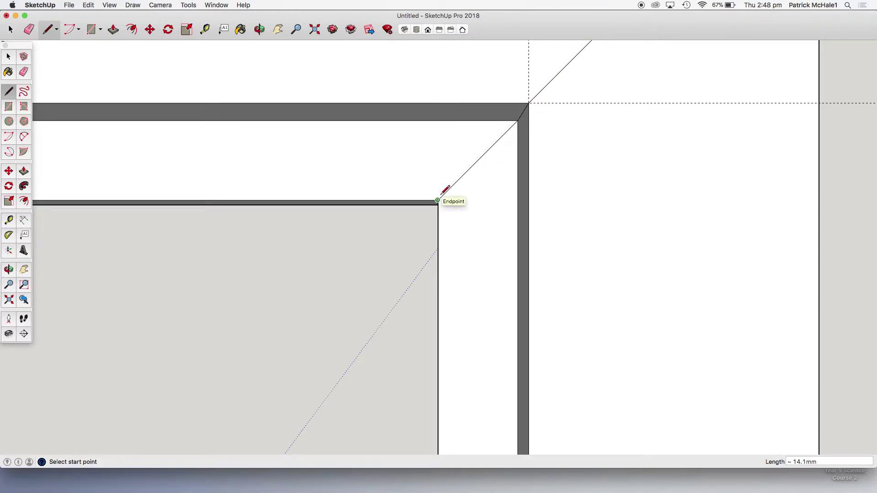
Draw the mitre lines at the frame's upper-left corner, across both the recessed ledge and the top face
scroll(445, 191, "down", 5)
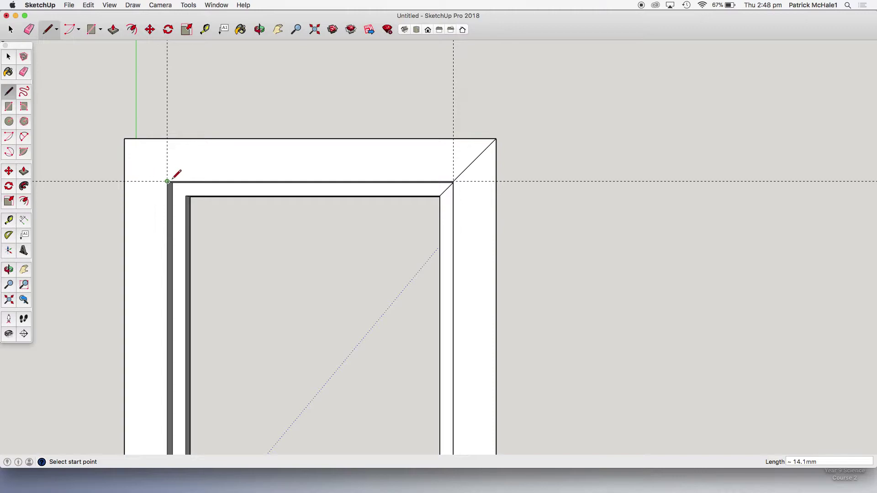
left_click(186, 196)
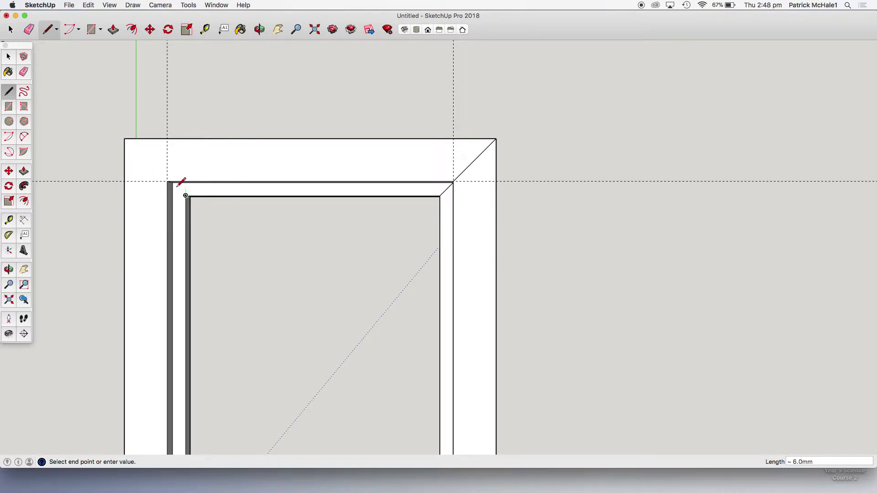
left_click(173, 184)
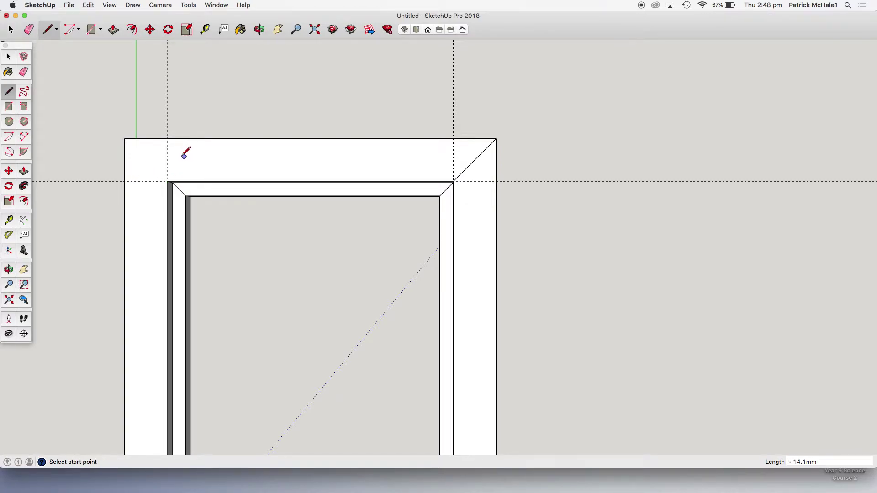
left_click(124, 139)
left_click(168, 181)
Draw the mitre lines at the frame's lower-left corner, across both the top face and the recessed ledge
scroll(169, 181, "down", 5)
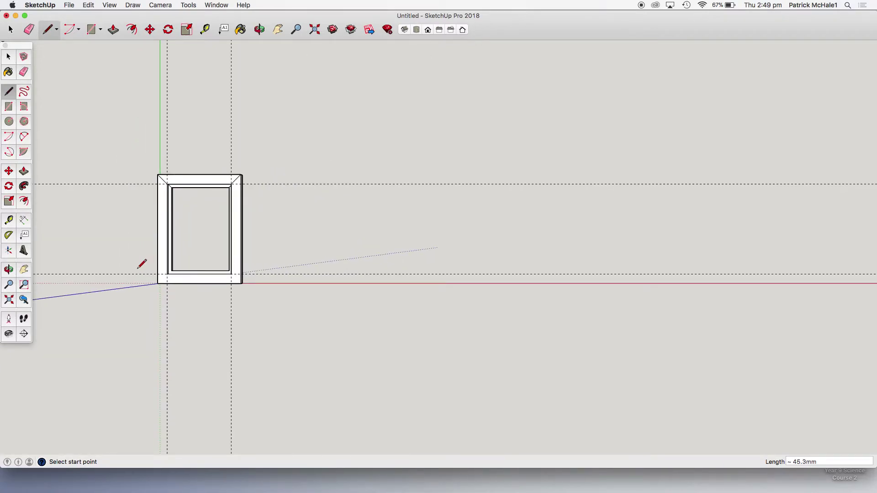
scroll(139, 268, "up", 8)
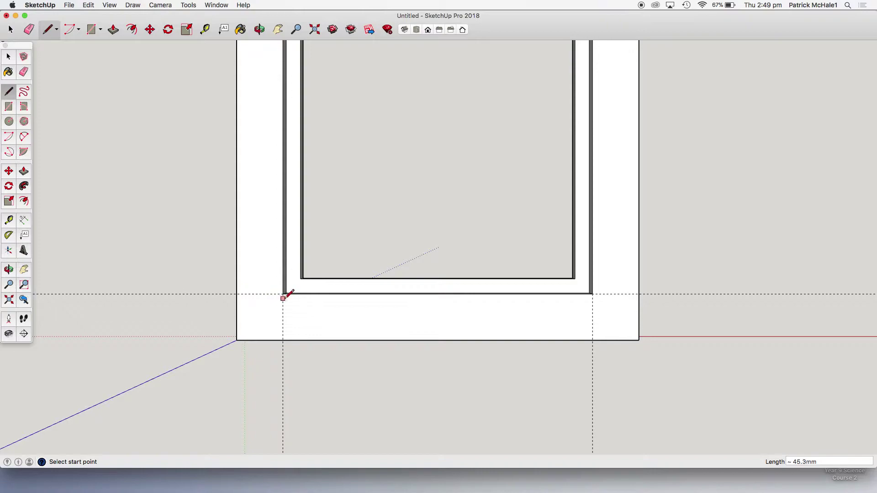
left_click(283, 294)
left_click(236, 340)
left_click(300, 278)
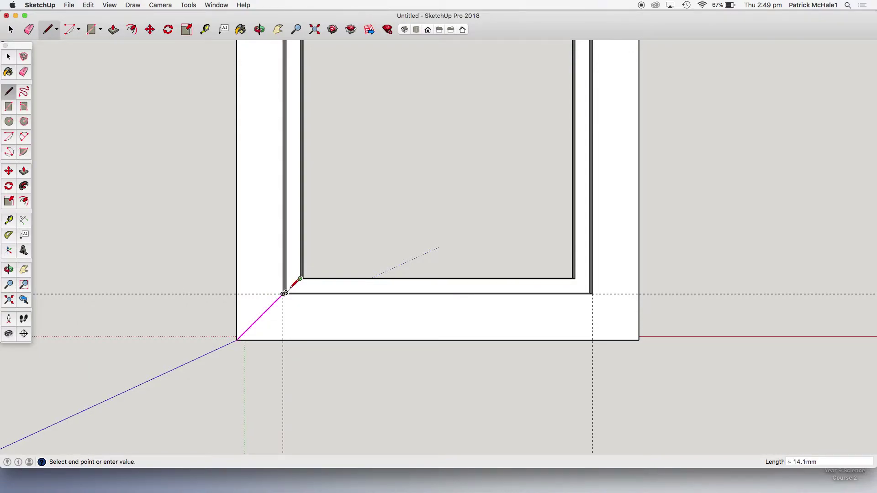
left_click(284, 294)
Draw the mitre lines at the frame's lower-right corner, across both the recessed ledge and the top face
left_click(575, 279)
left_click(593, 293)
left_click(593, 294)
left_click(638, 340)
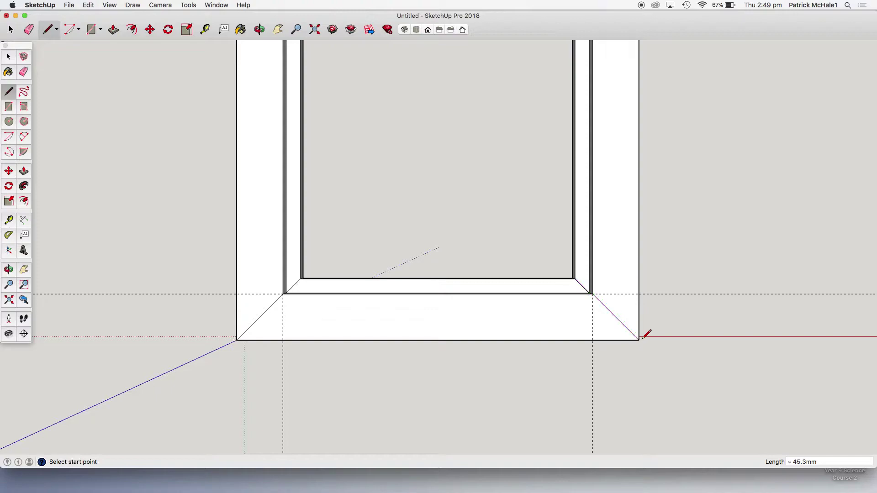
Select the entire frame, including its recessed ledge and mitre lines
scroll(643, 339, "down", 5)
scroll(643, 336, "up", 1)
scroll(736, 213, "up", 1)
scroll(740, 208, "up", 2)
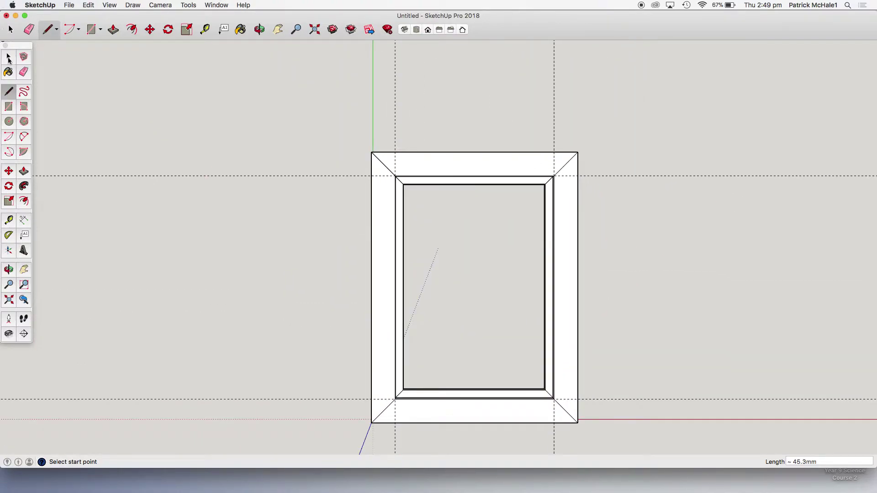
left_click(8, 58)
scroll(659, 267, "up", 2)
scroll(659, 268, "down", 4)
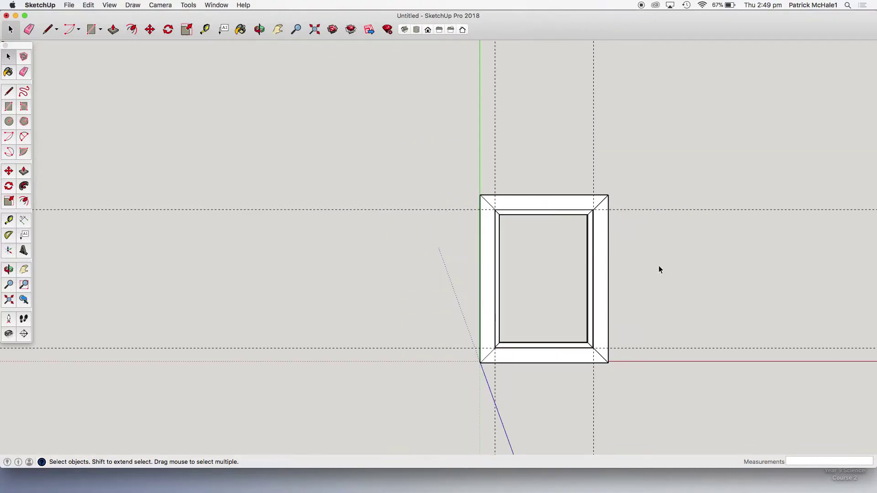
scroll(782, 384, "up", 2)
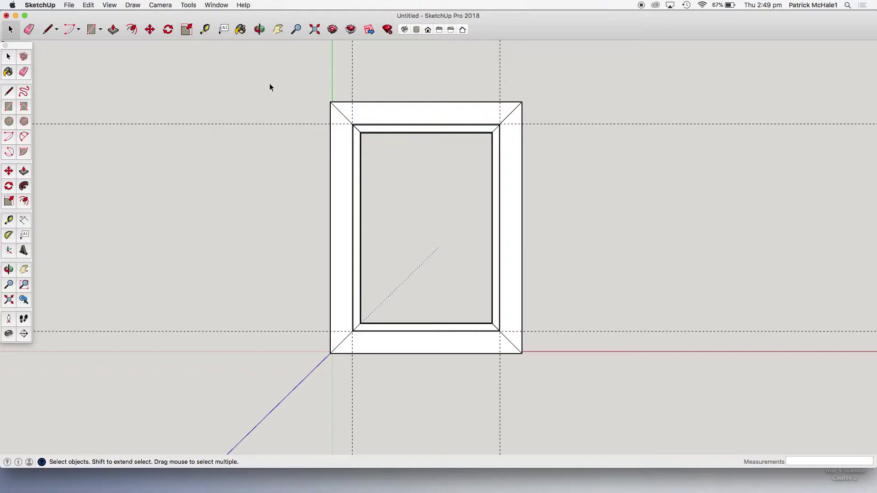
left_click_drag(290, 72, 571, 390)
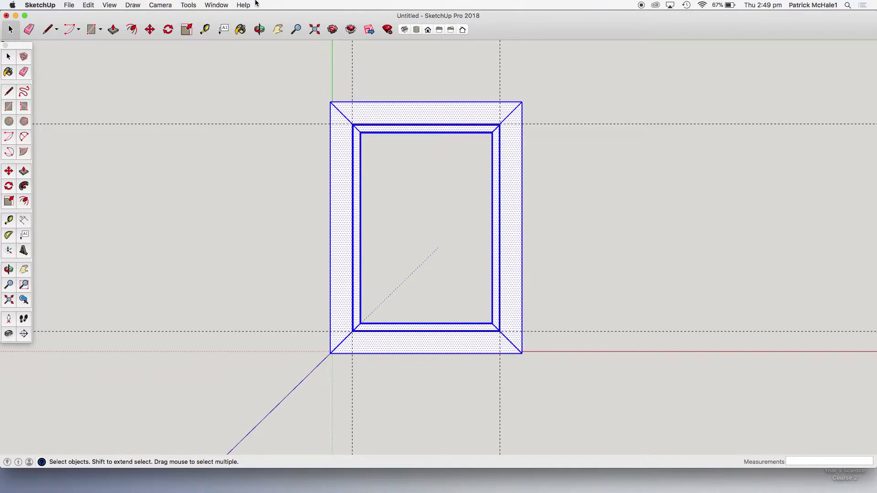
Turn off the display of guides and delete all guides from the model
left_click(110, 7)
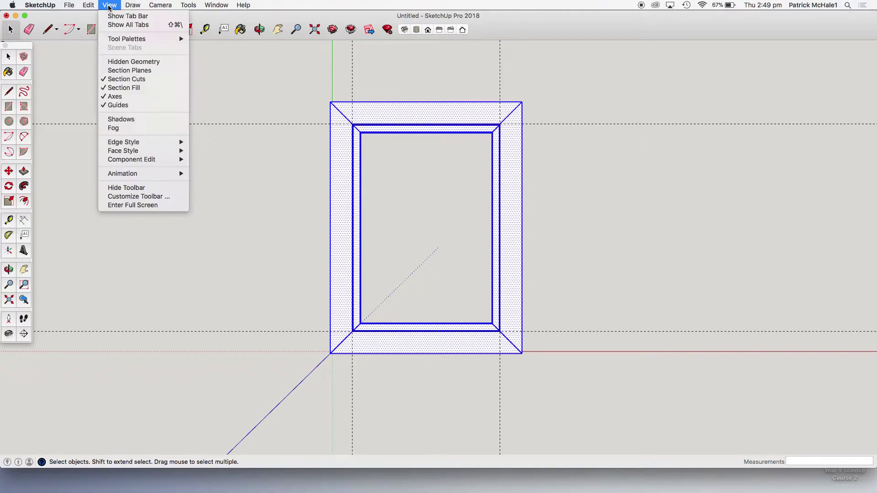
left_click(122, 106)
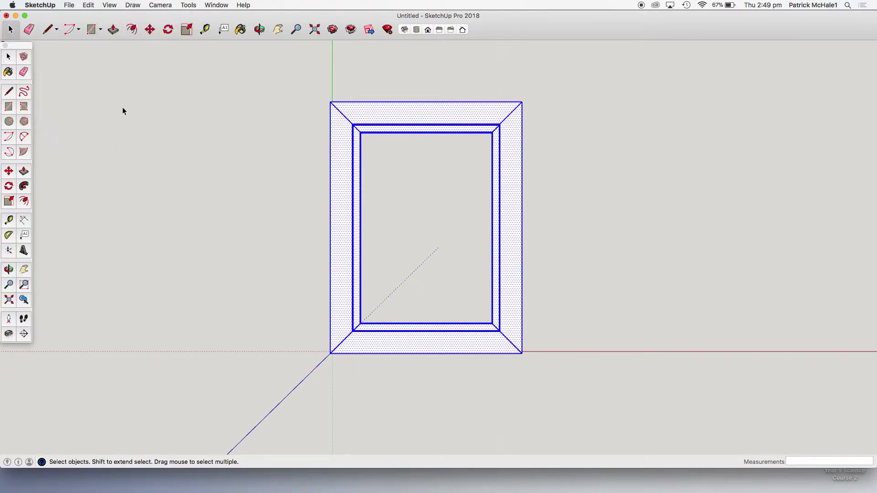
left_click(89, 6)
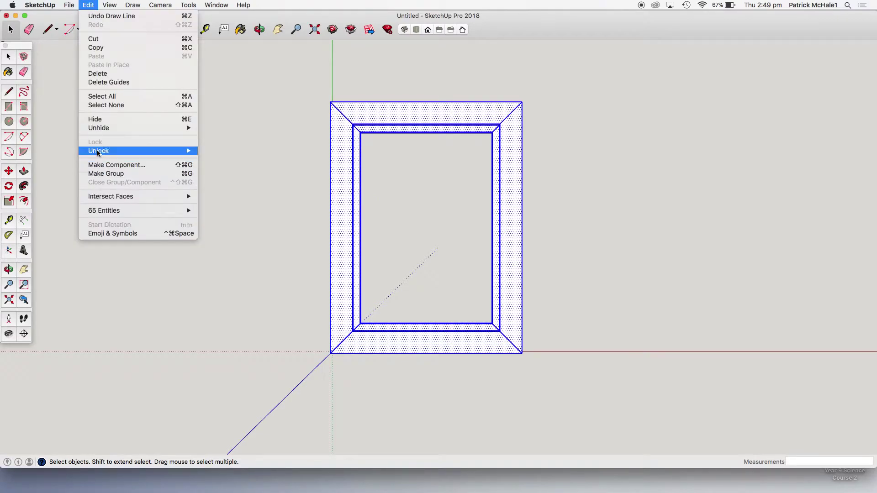
left_click(120, 83)
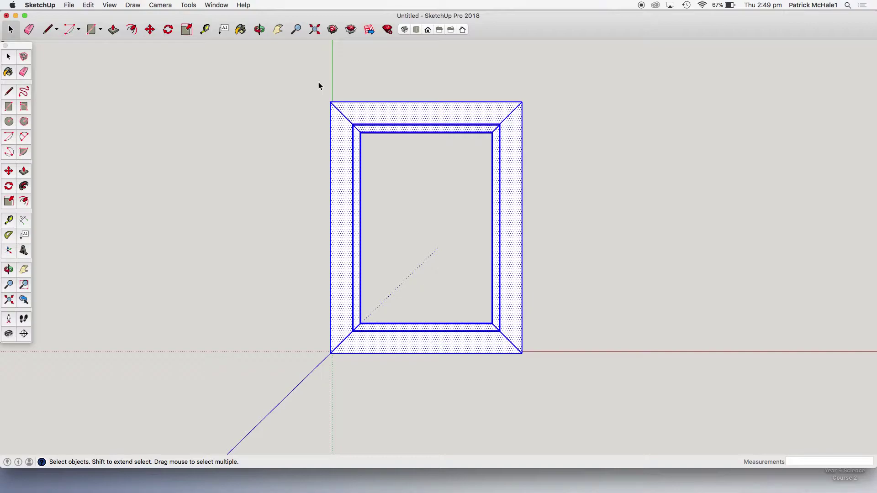
Paste a copy of the frame on the red axis to the right of the original and make it a group
key("super+v")
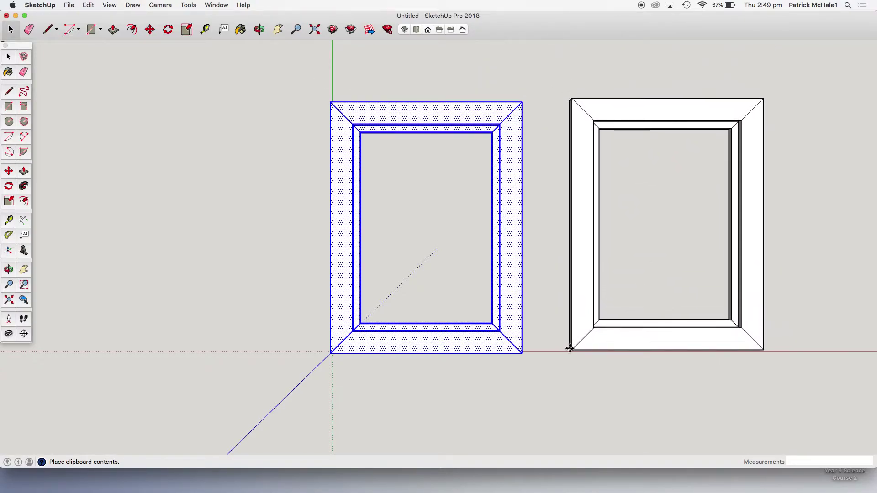
left_click(569, 349)
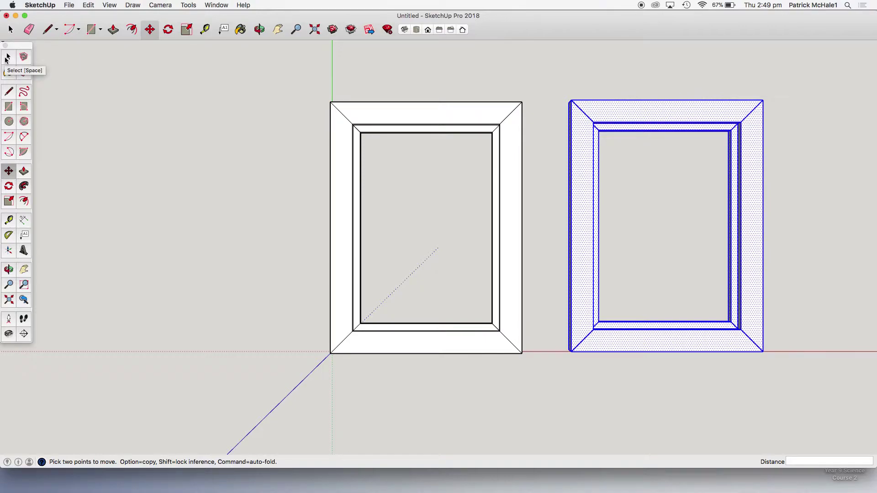
right_click(599, 113)
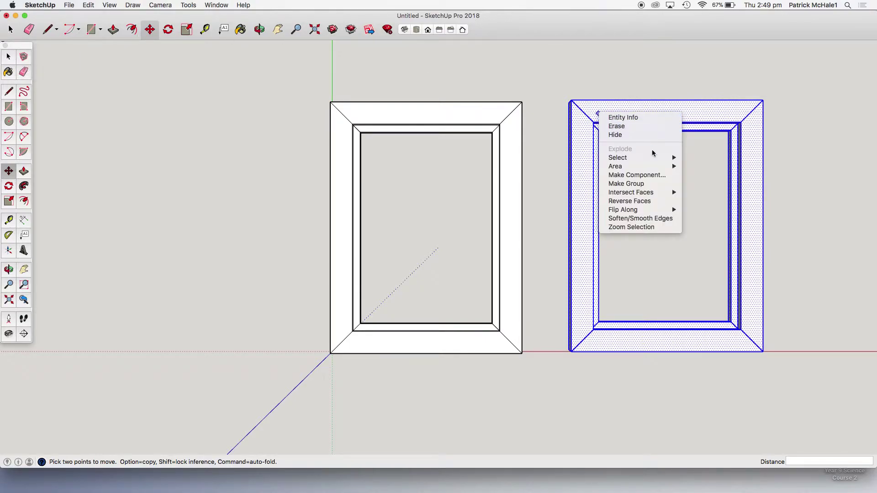
left_click(650, 183)
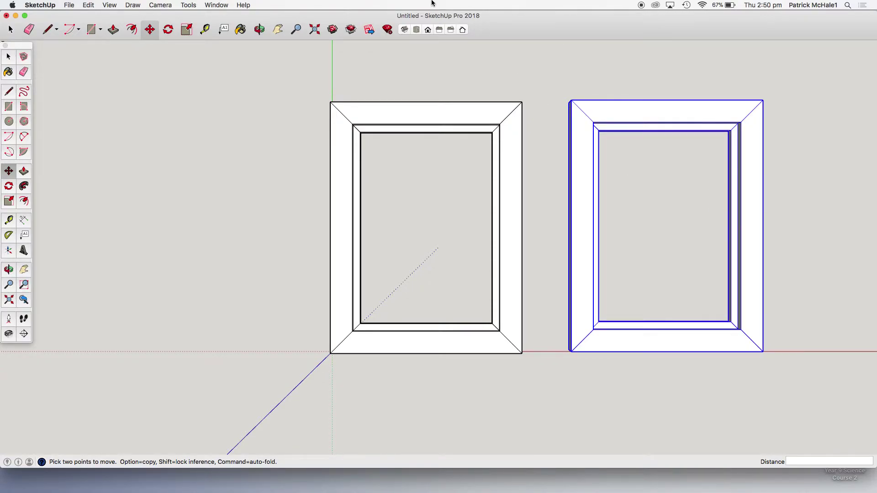
Rotate the grouped frame copy 90° clockwise in plan about its lower-right outer corner
left_click(169, 30)
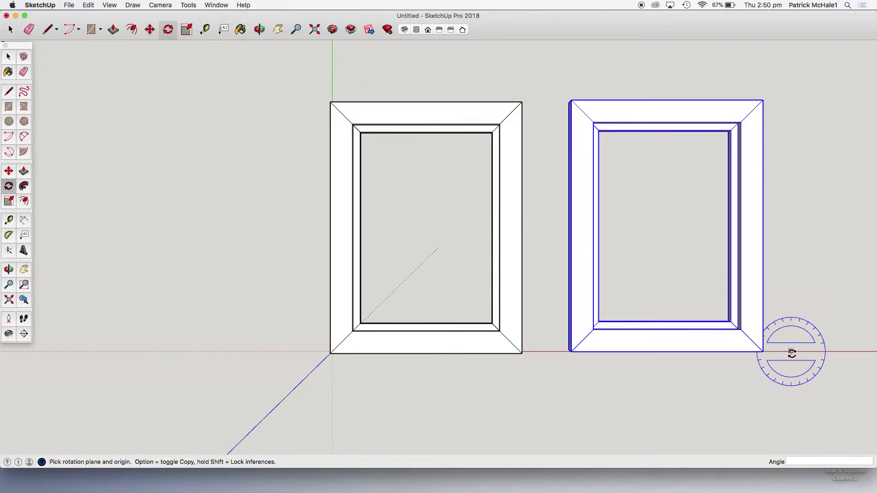
left_click(762, 352)
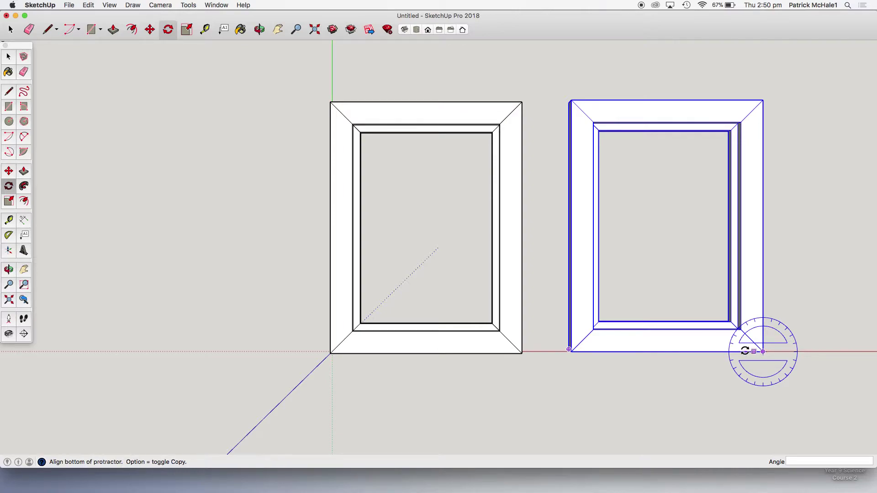
left_click(622, 352)
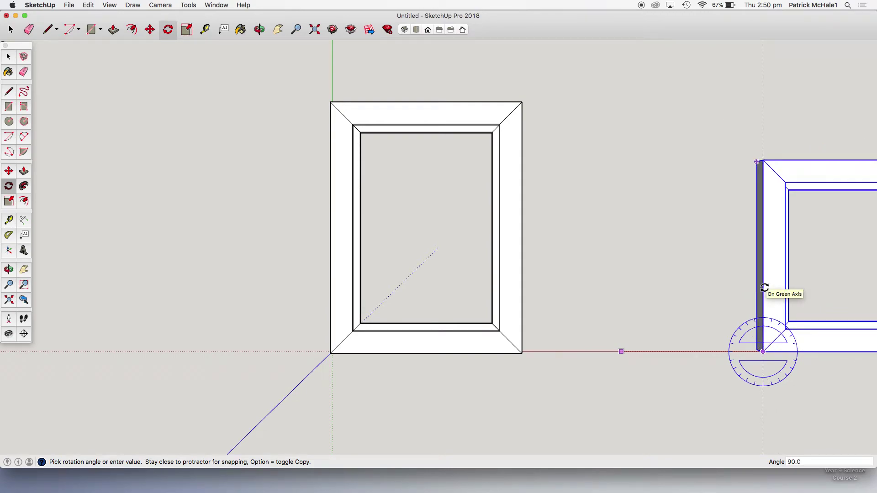
left_click(765, 288)
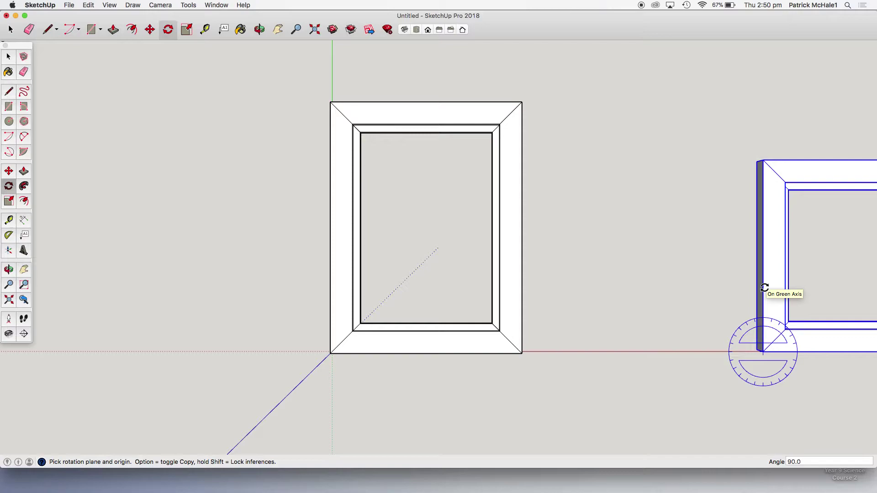
Move the rotated frame copy about 221 mm along the red axis back toward the original frame
key("m")
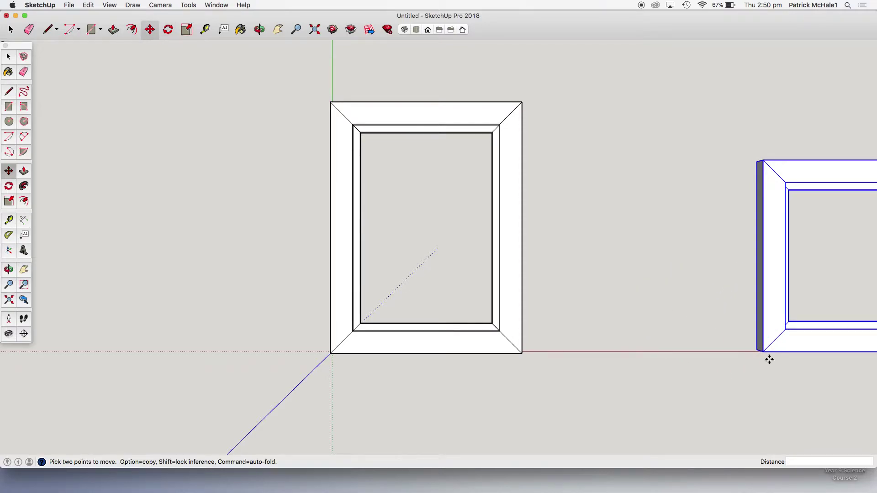
left_click(756, 349)
left_click(608, 351)
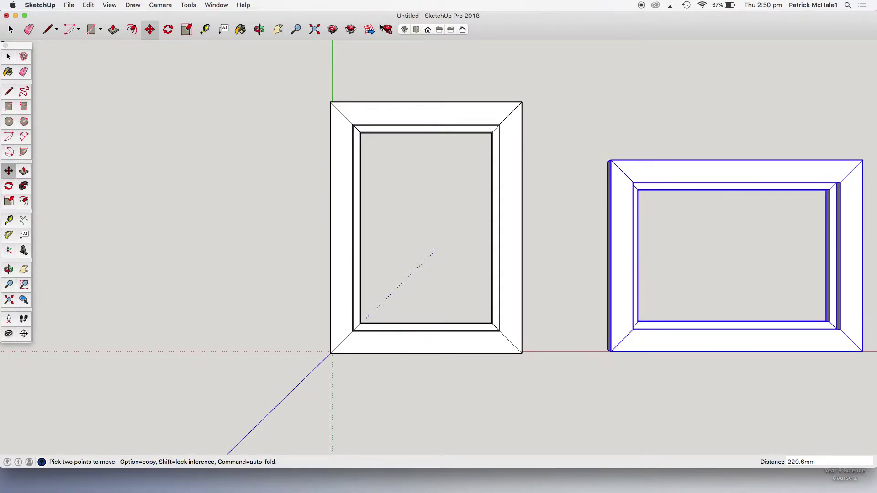
scroll(377, 112, "up", 3)
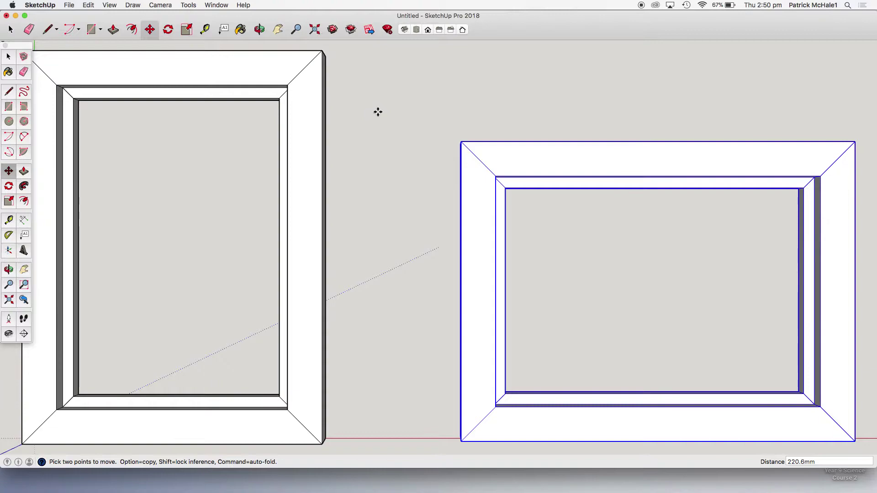
Draw a 1160 × 42 mm rectangular strip below the two frames, with its left end in line with the green axis
scroll(378, 112, "down", 3)
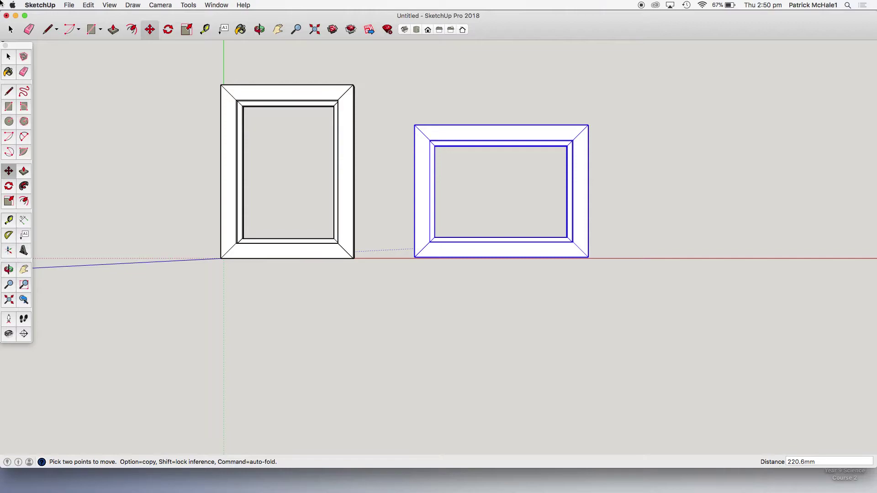
left_click(7, 57)
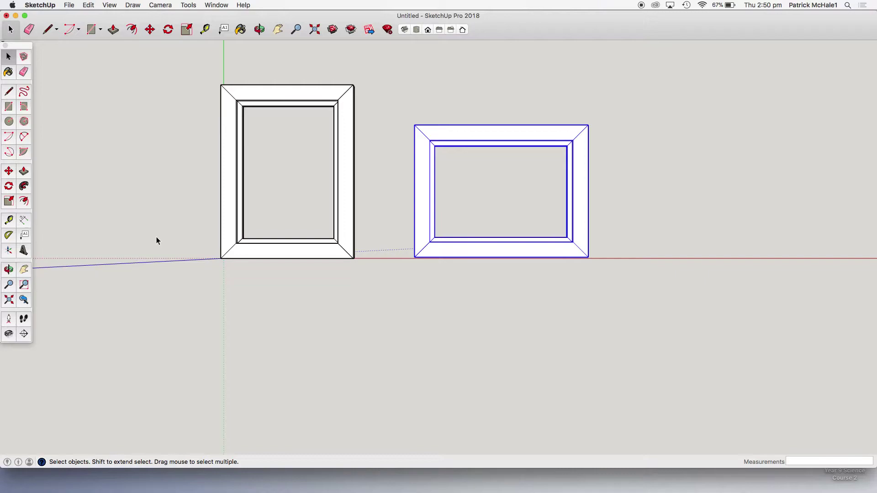
key("r")
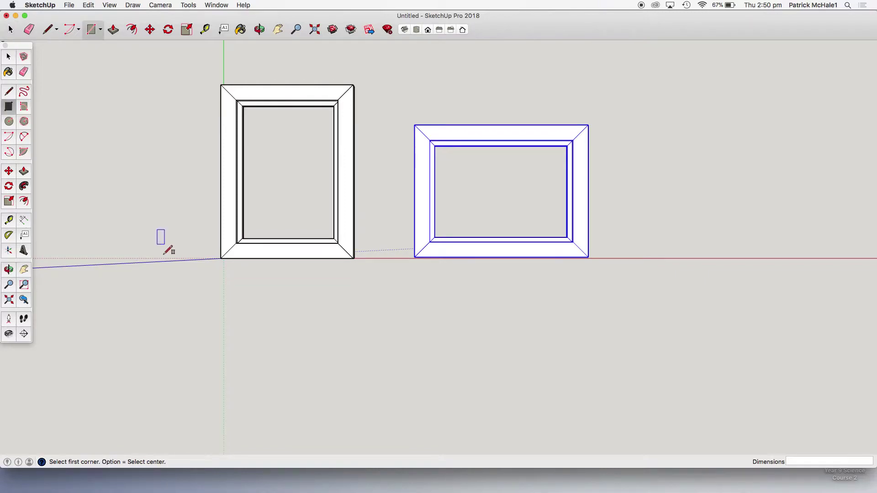
left_click(223, 286)
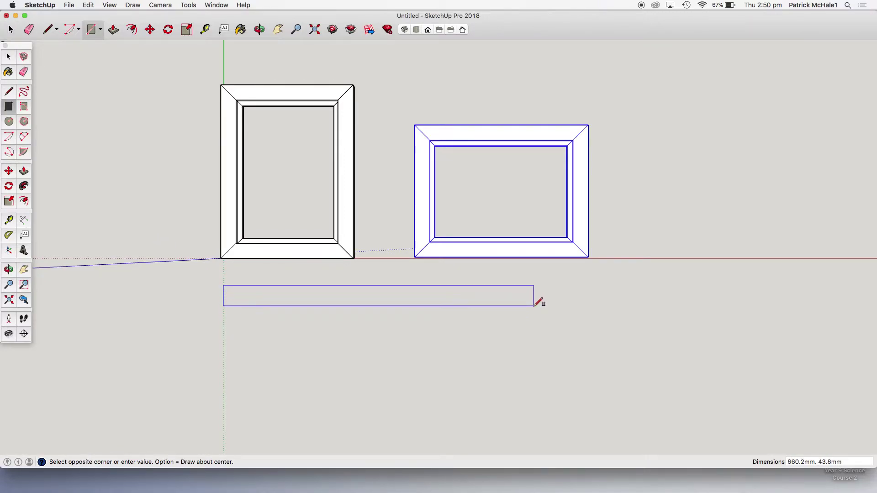
type("1160,42")
key("Return")
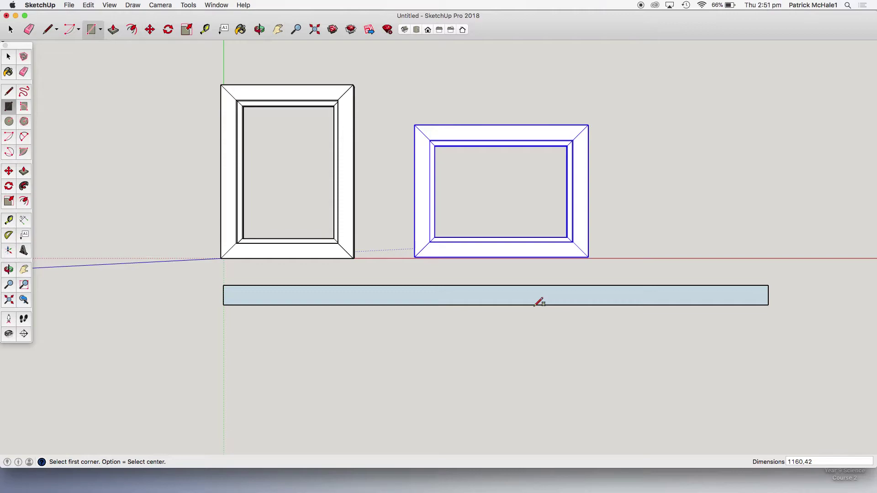
Place a guide across the strip, parallel to its left end and 278 mm in from it
key("t")
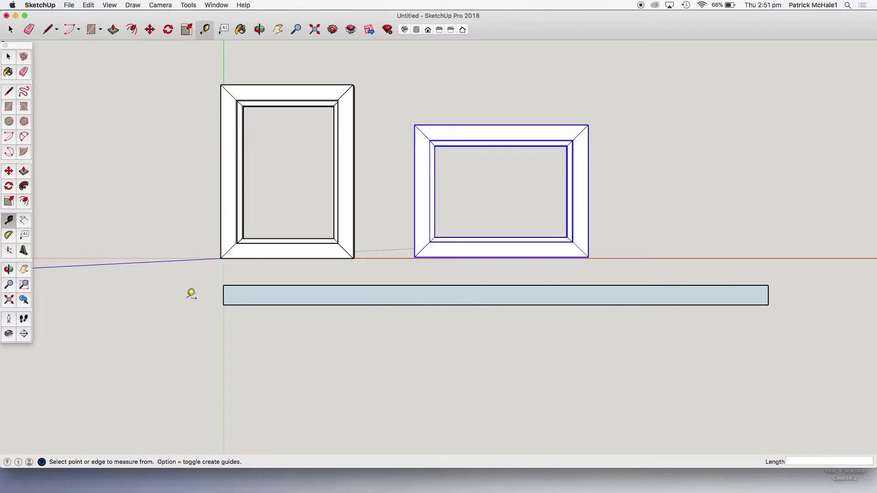
scroll(229, 286, "up", 5)
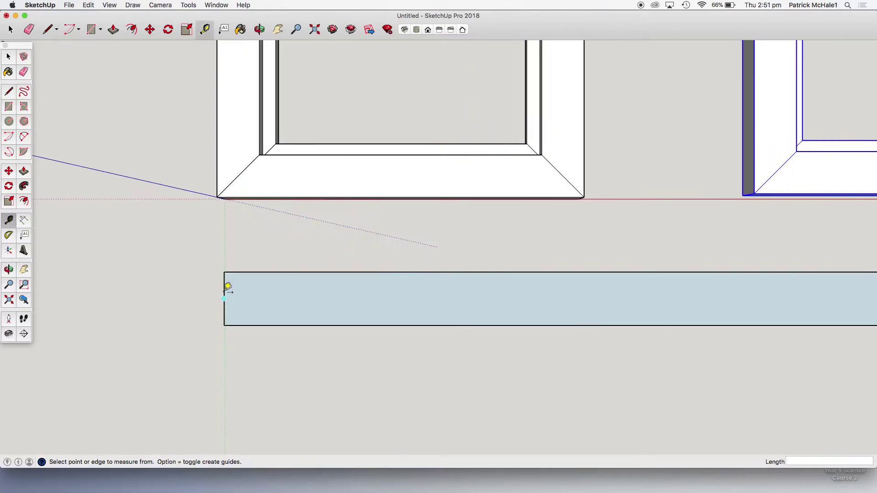
left_click(227, 279)
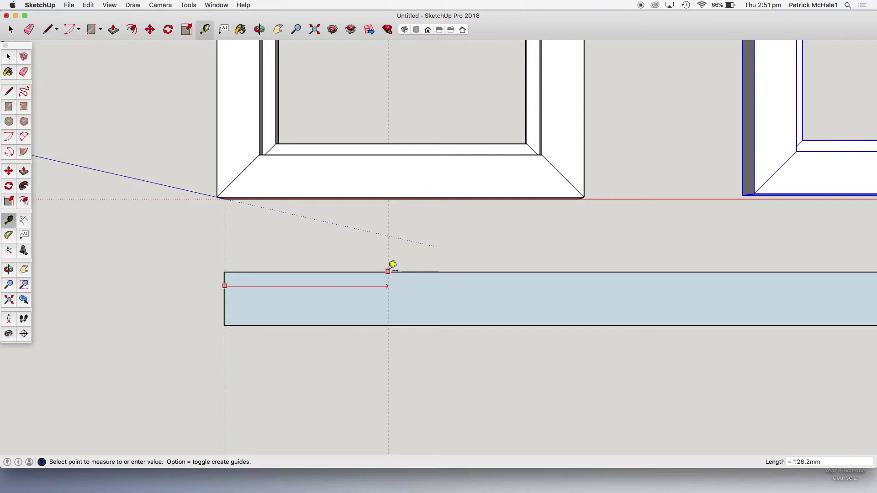
type("2")
key("Return")
scroll(412, 354, "down", 4)
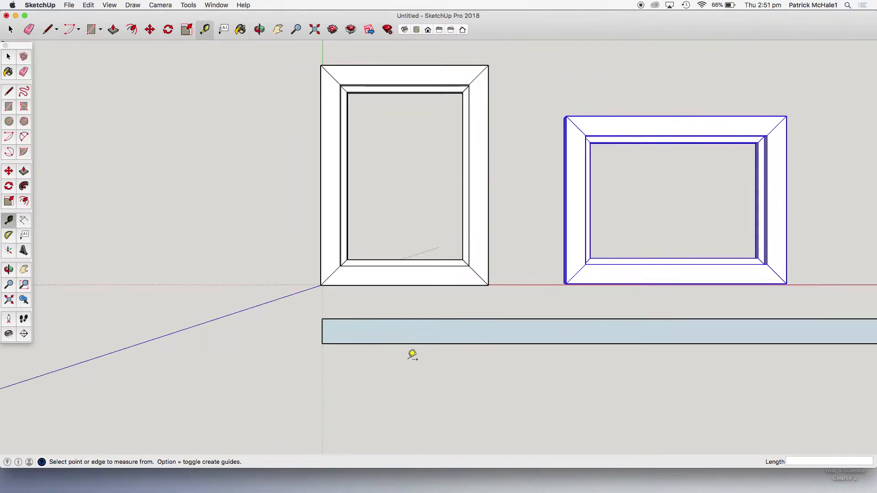
scroll(413, 354, "down", 1)
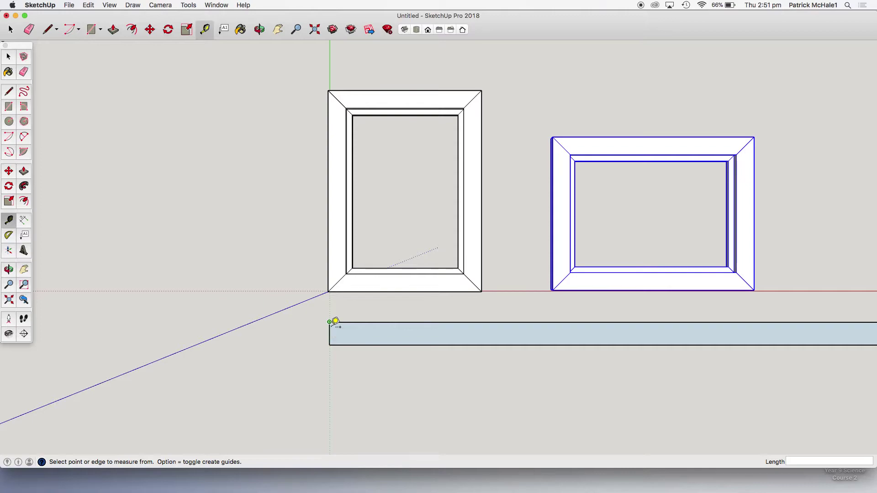
scroll(334, 321, "up", 2)
left_click(329, 329)
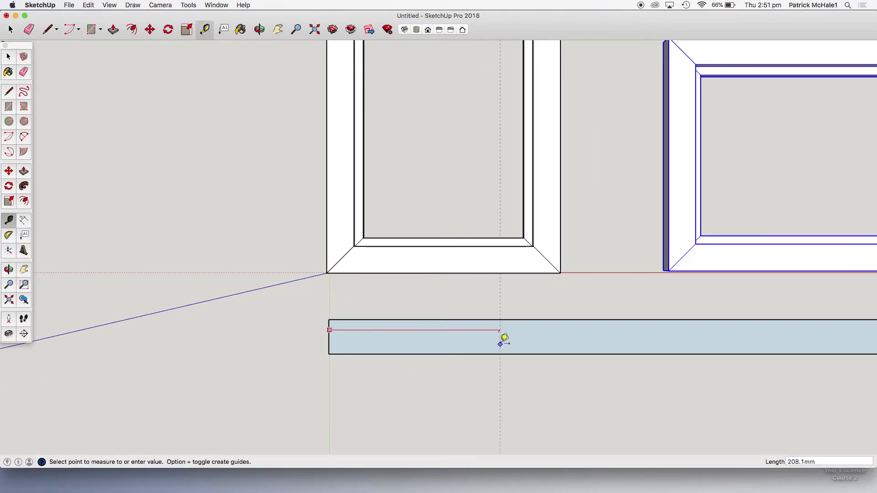
type("278")
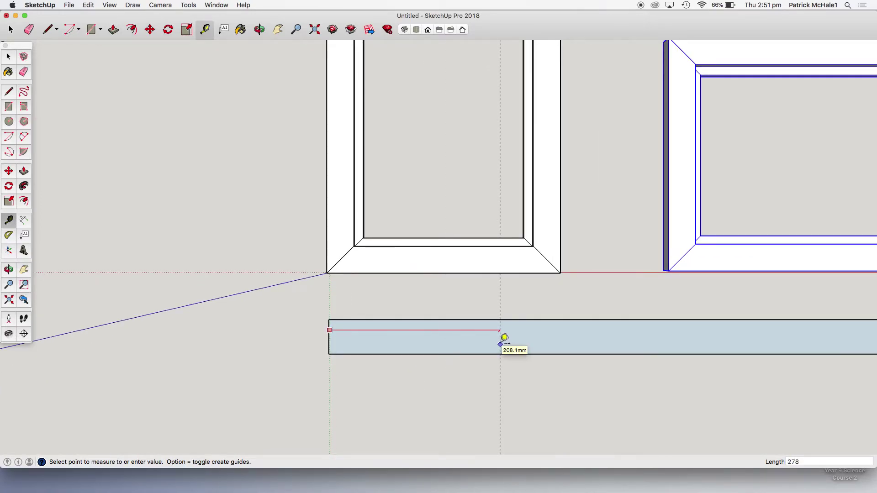
key("Return")
Turn on the display of guides in the model
scroll(631, 364, "down", 4)
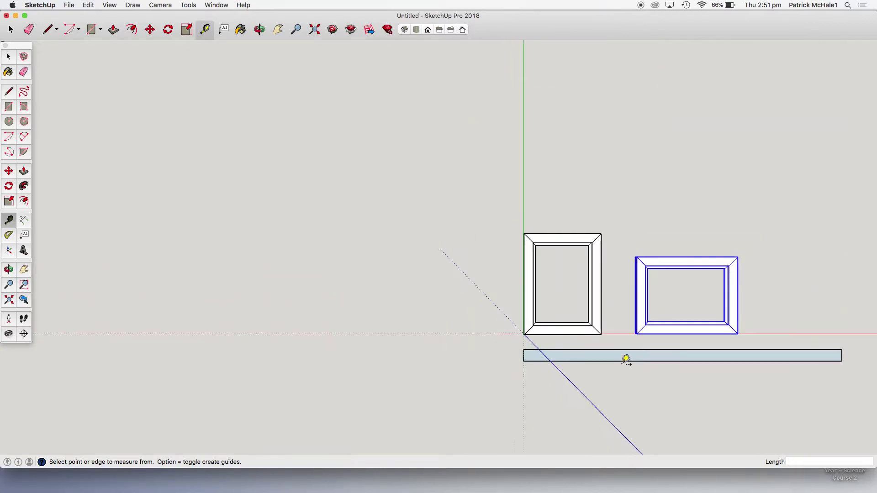
scroll(860, 363, "up", 4)
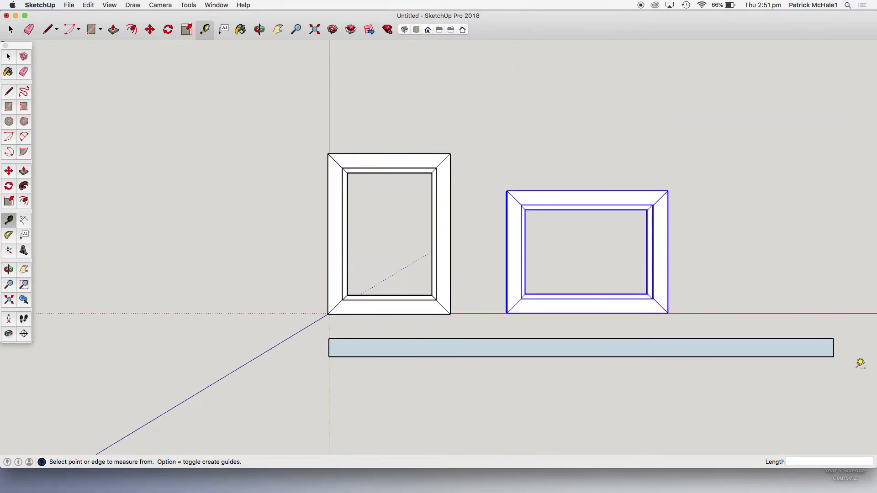
left_click(109, 5)
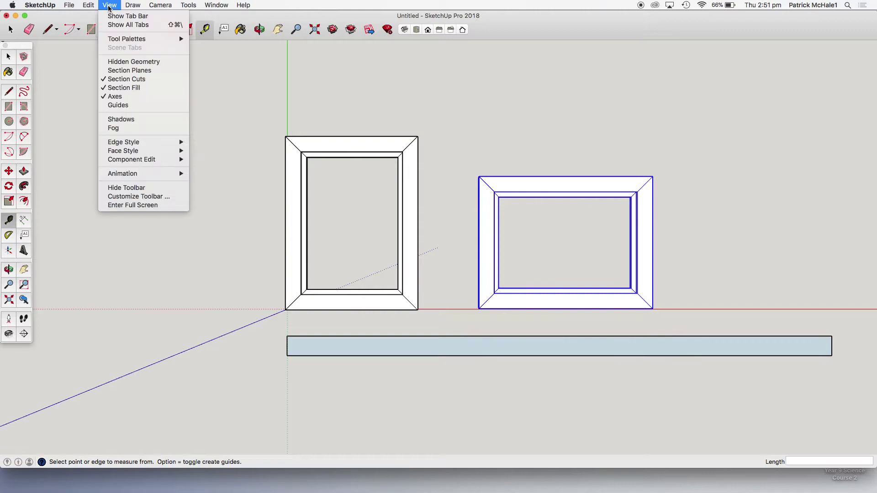
left_click(119, 105)
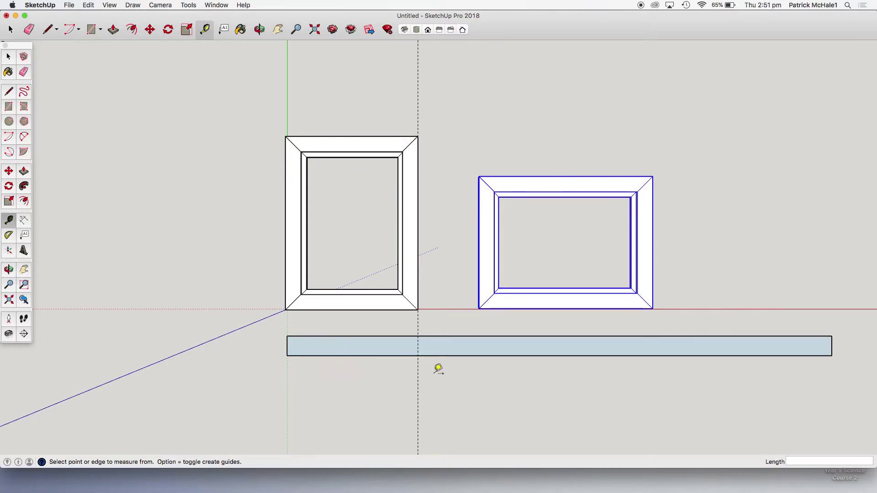
Add a guide 42 mm back from the 278 mm guide and draw the mitre line from the strip's upper edge down to it
scroll(439, 368, "up", 5)
scroll(439, 369, "up", 2)
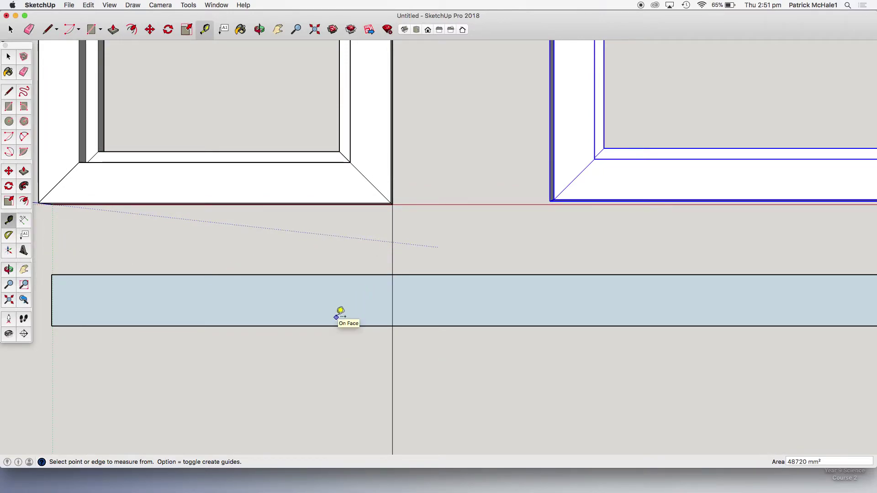
left_click(393, 294)
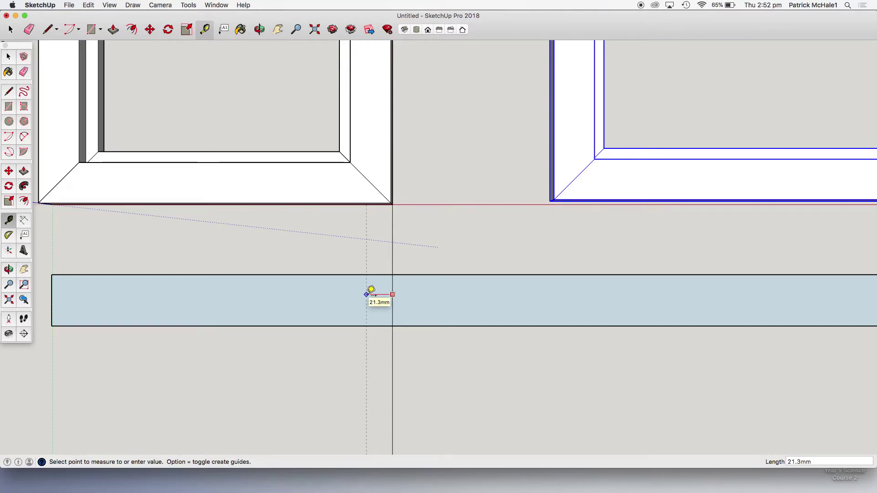
type("42")
key("Return")
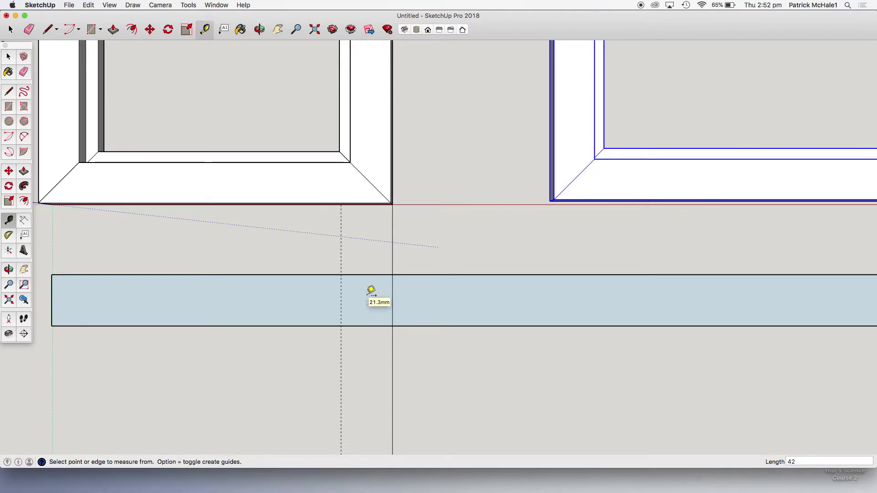
key("l")
left_click(392, 275)
left_click(342, 325)
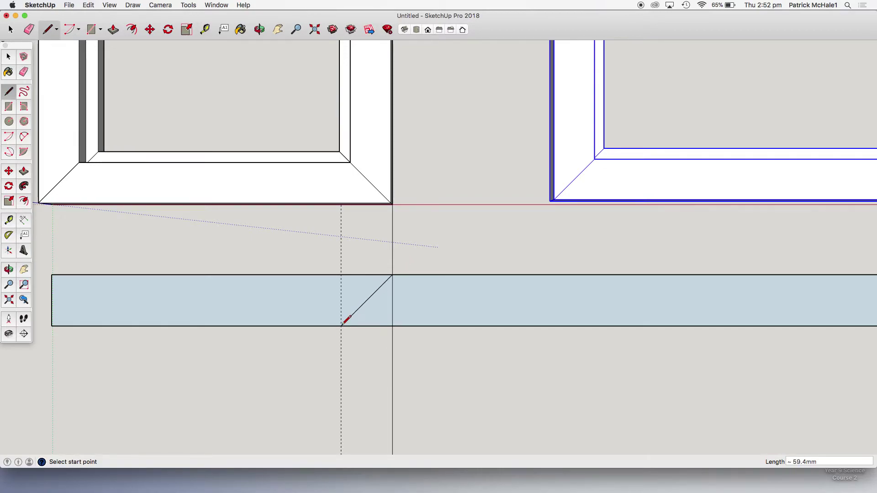
Add a guide 42 mm in from the strip's left end and draw the mitre line from the upper-left corner down to it
key("t")
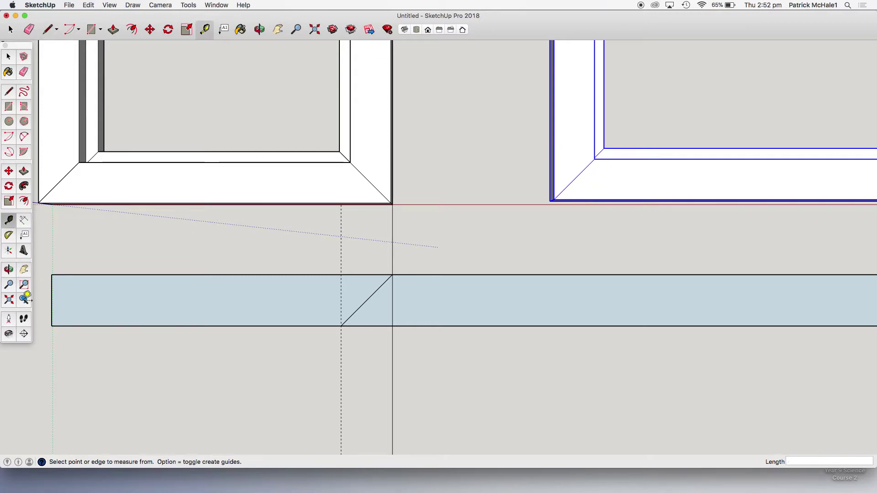
left_click(53, 285)
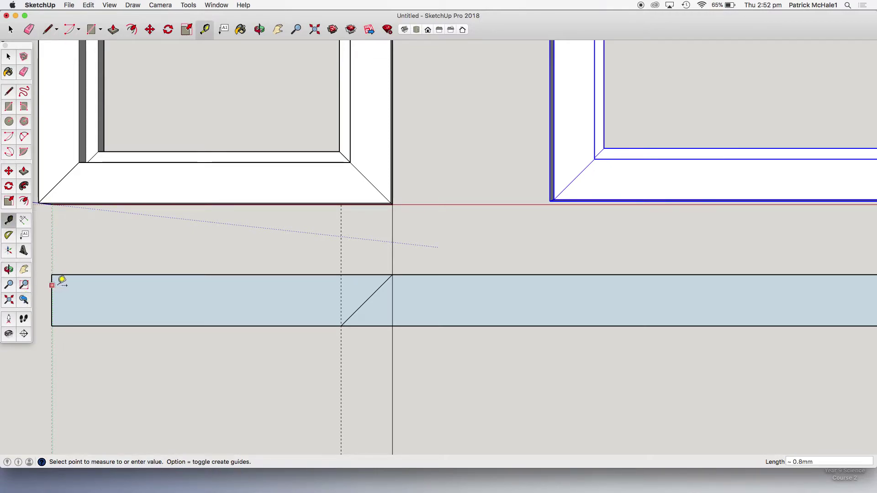
type("40")
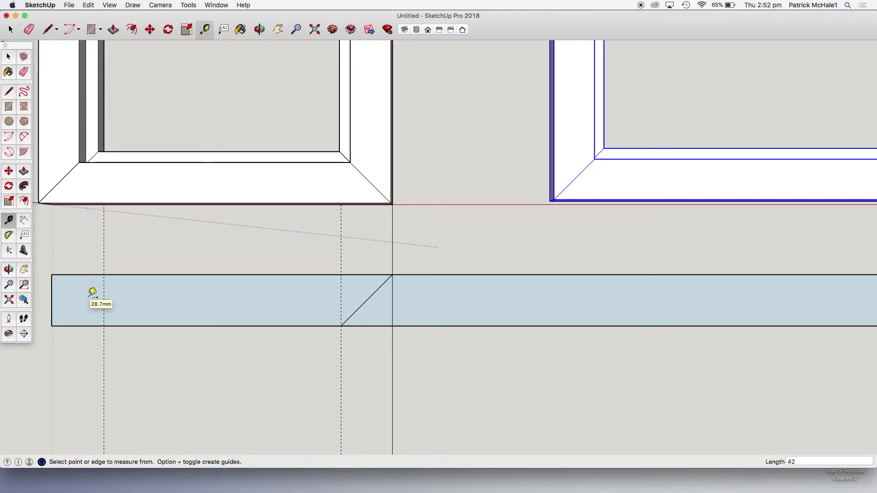
key("Return")
key("l")
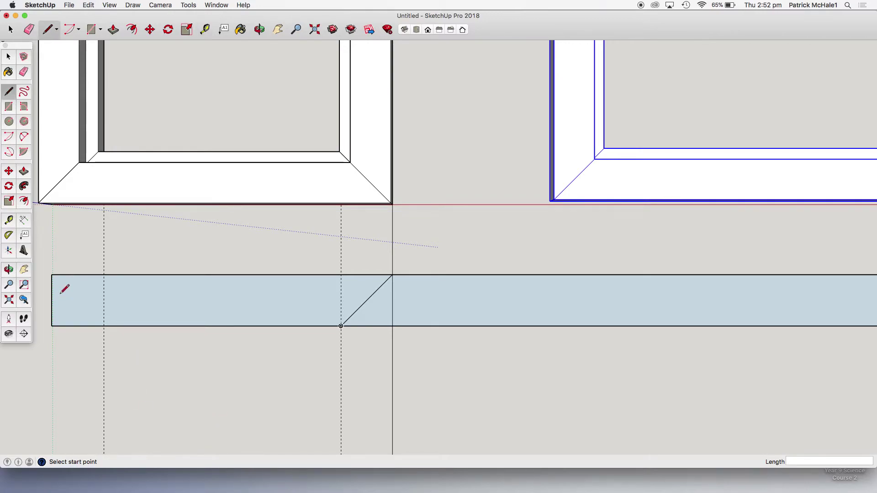
left_click(51, 274)
left_click(104, 325)
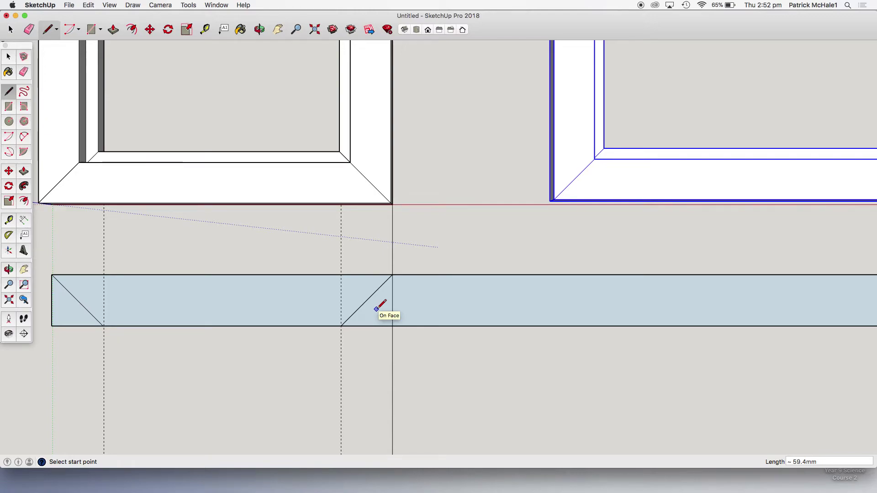
Place a guide 365 mm right of the first piece's inner right mitre guide, and another 42 mm back from the new one
key("t")
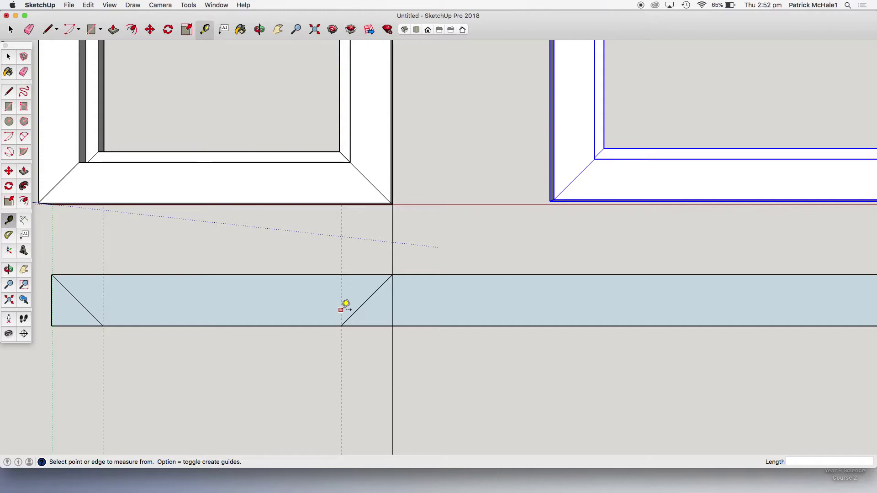
left_click(341, 293)
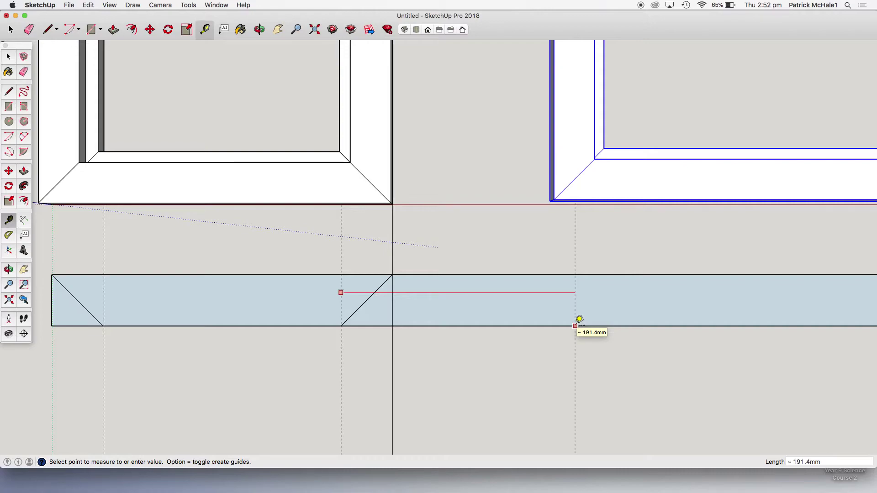
type("365")
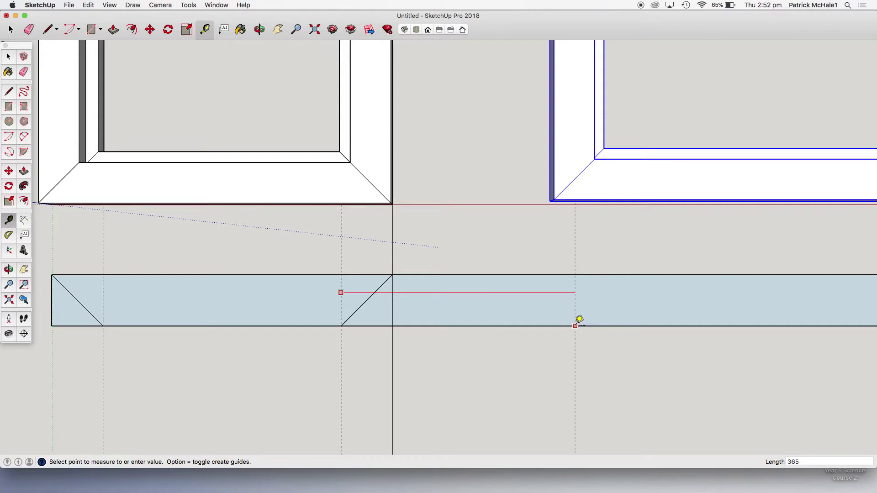
key("Return")
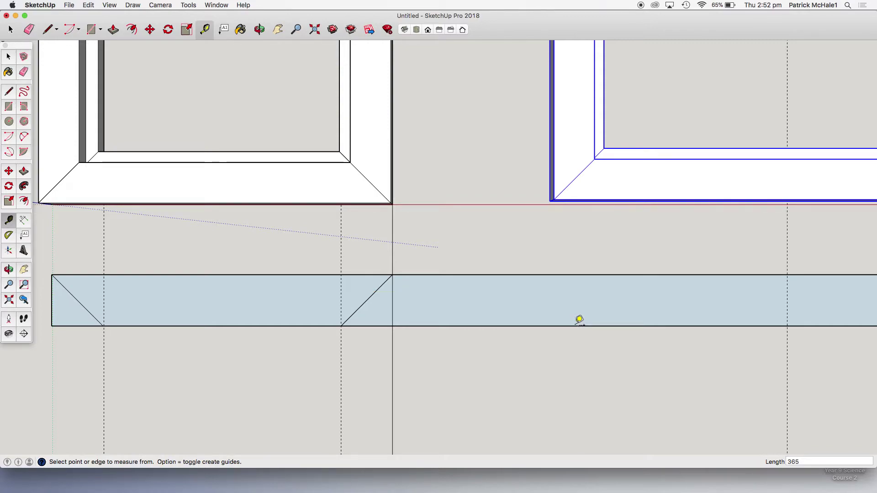
left_click(787, 296)
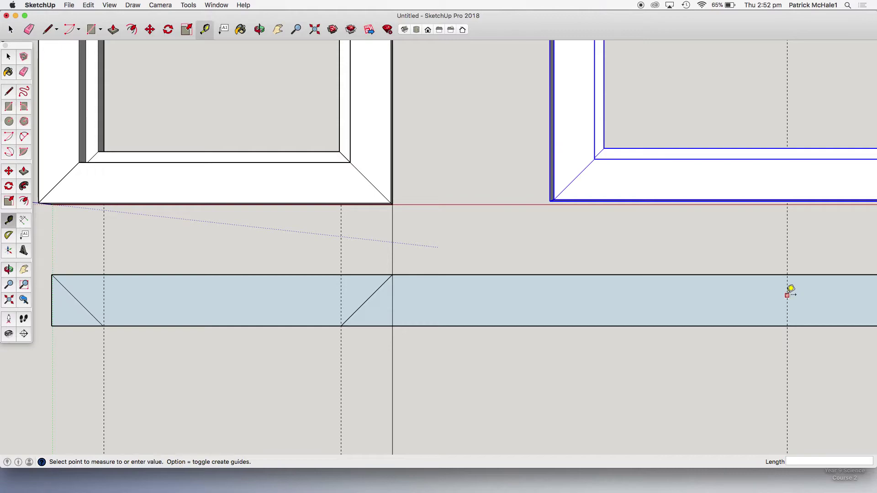
type("42")
key("Return")
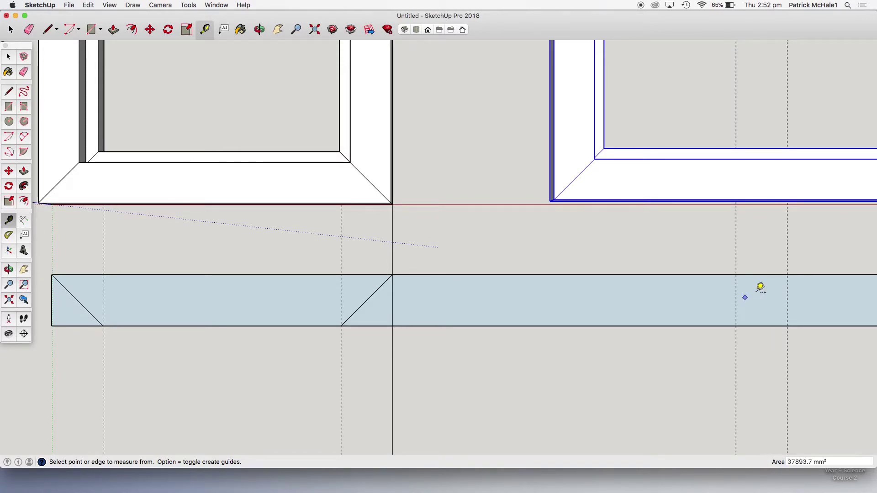
Draw the second piece's right mitre line from the strip's upper edge at the inner guide to the lower edge at the outer guide
key("l")
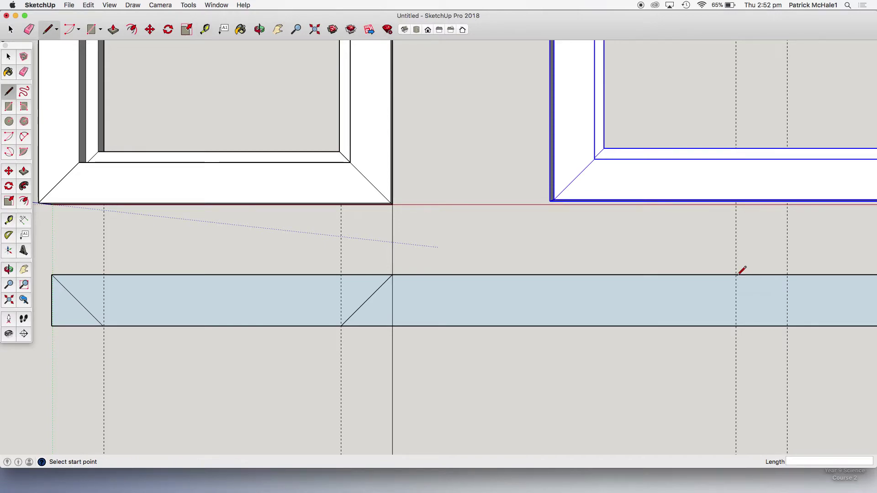
left_click(736, 274)
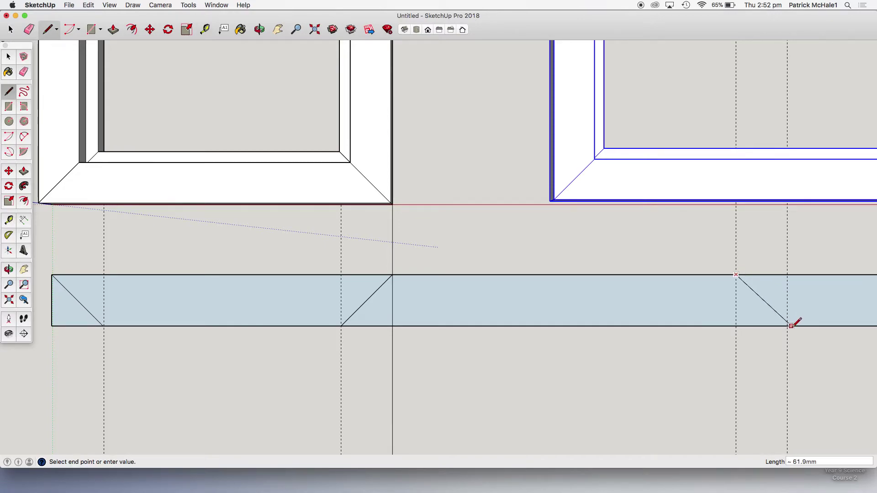
left_click(787, 326)
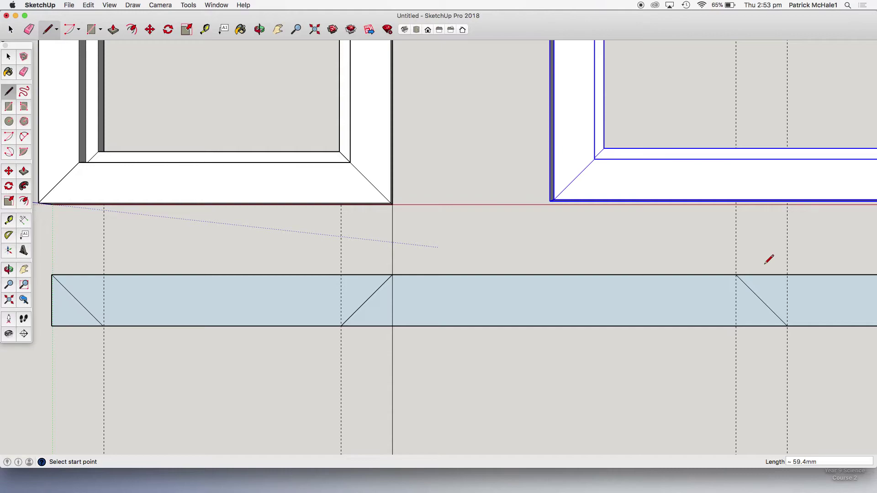
scroll(769, 258, "down", 5)
scroll(770, 259, "down", 3)
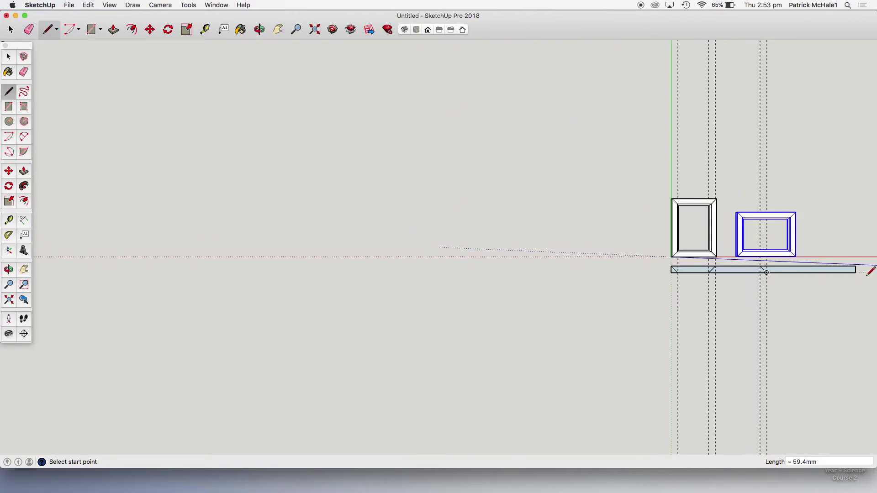
Place a vertical guide 278 mm right of the guide where the second piece's right mitre meets the strip's upper edge
scroll(873, 267, "up", 3)
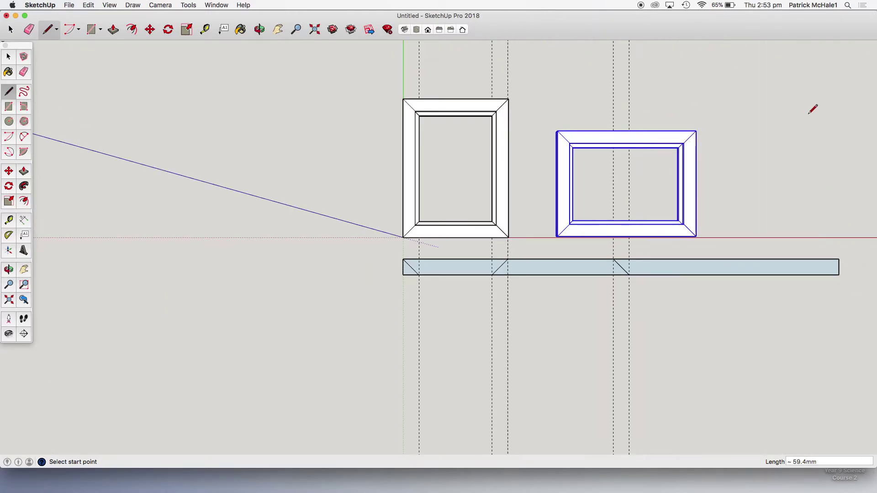
scroll(814, 106, "up", 1)
scroll(813, 106, "up", 5)
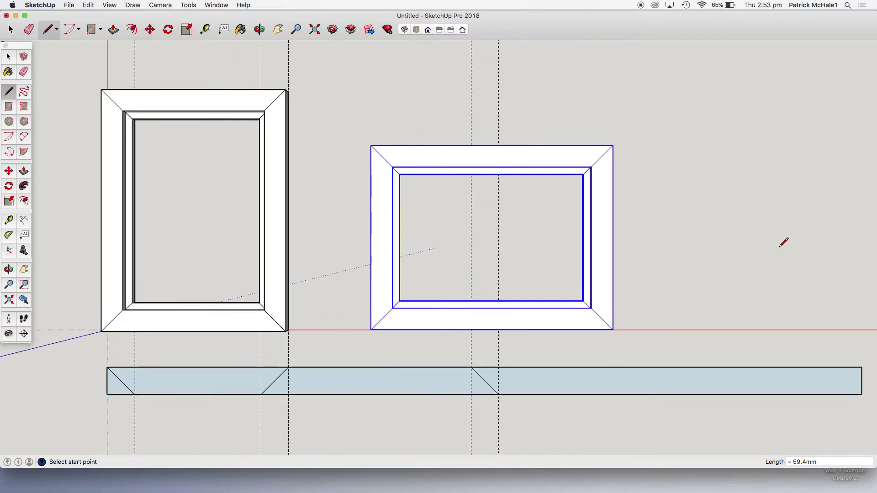
key("t")
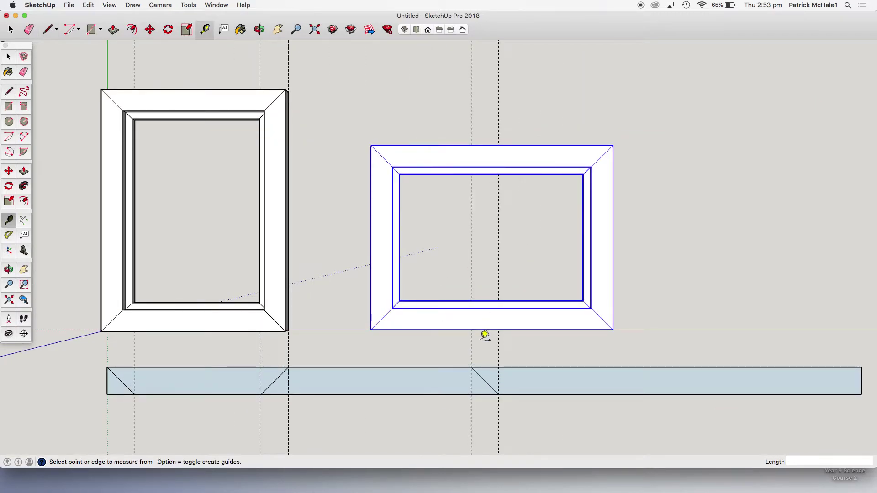
left_click(472, 385)
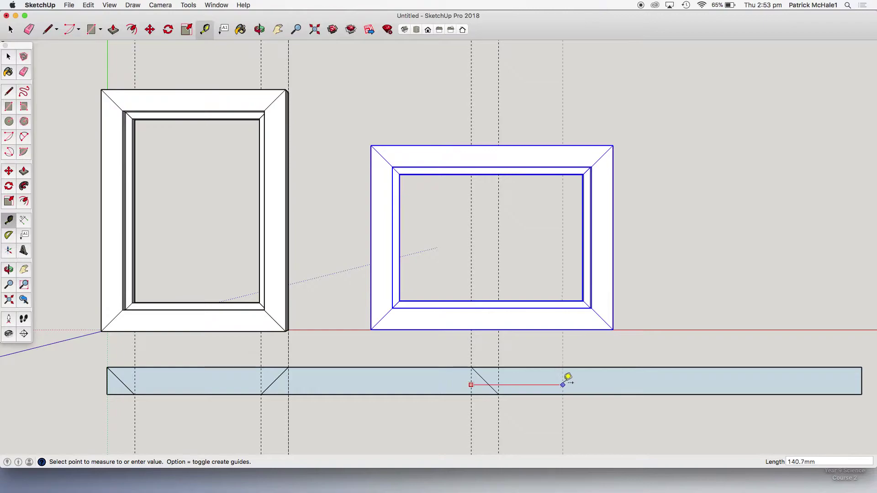
type("2")
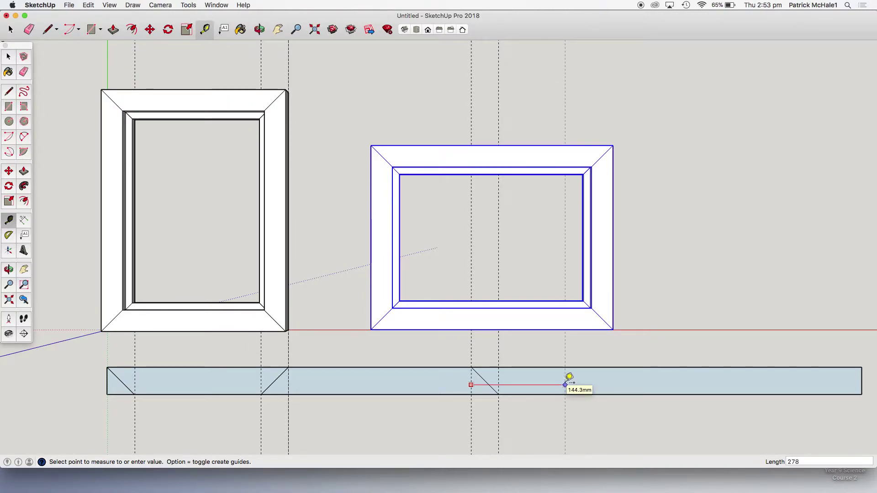
type("78")
key("Return")
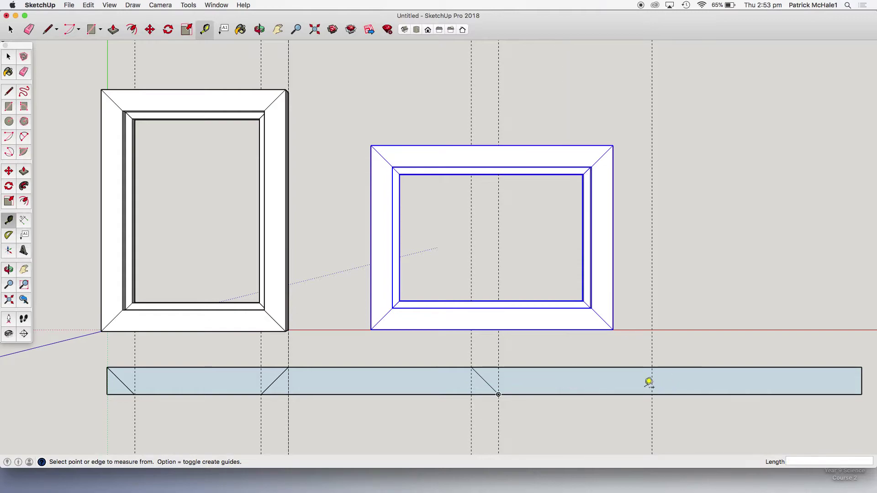
Add a guide 42 mm back from the 278 mm guide and draw the third piece's right mitre down to it from the strip's upper edge
left_click(652, 383)
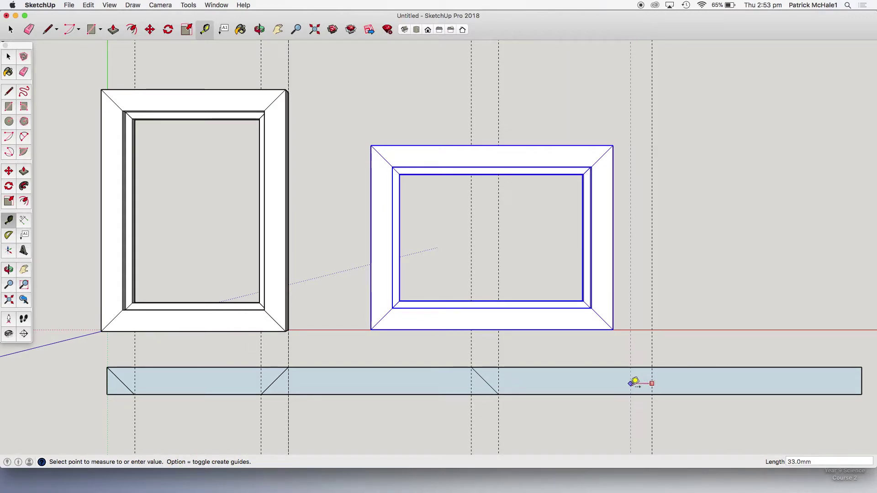
type("42")
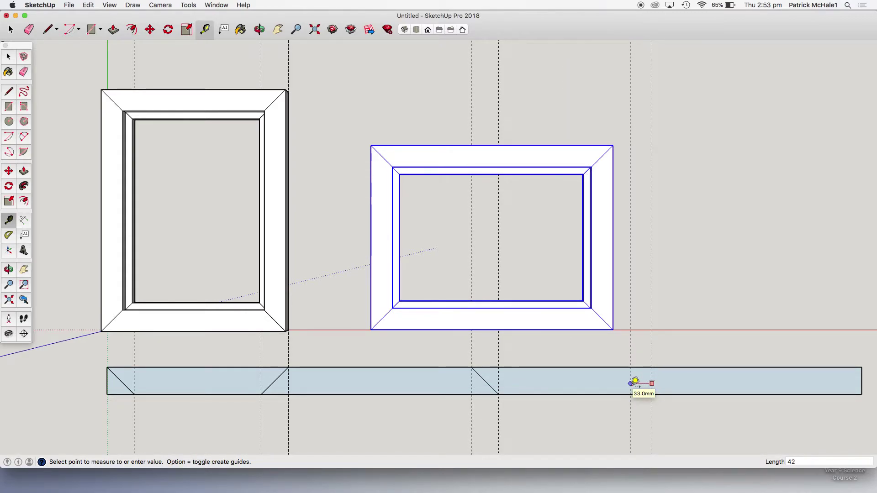
key("Return")
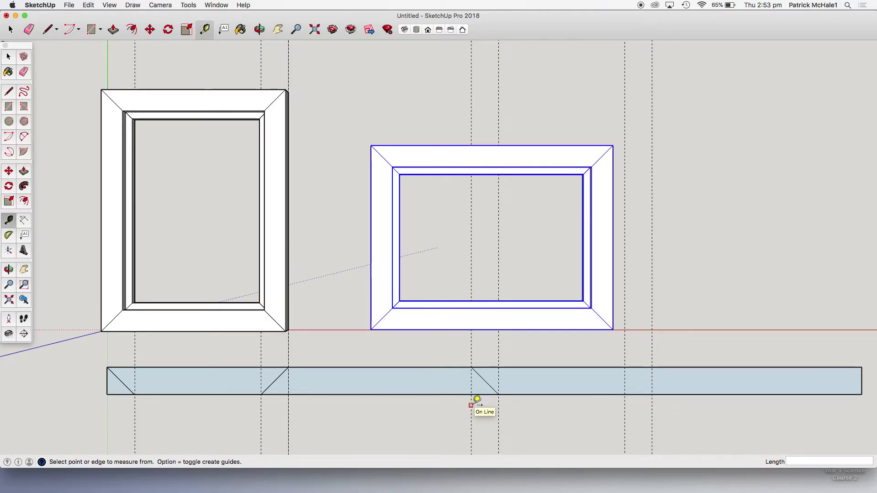
key("l")
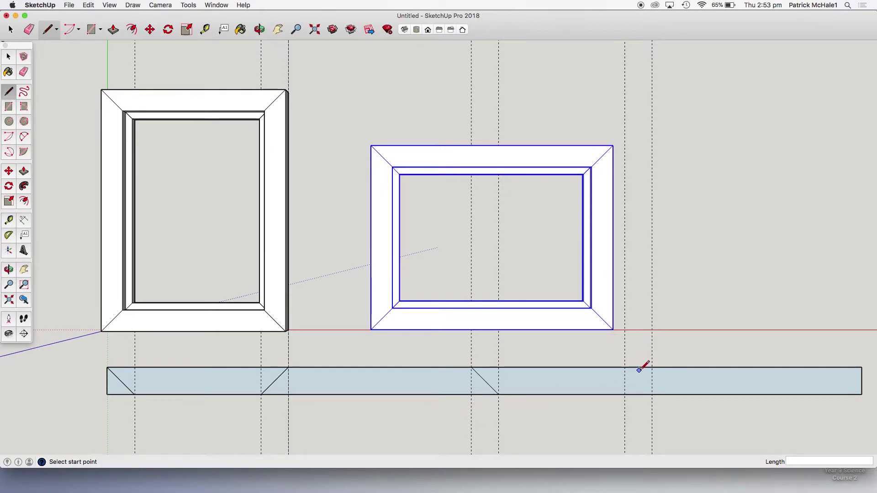
left_click(652, 367)
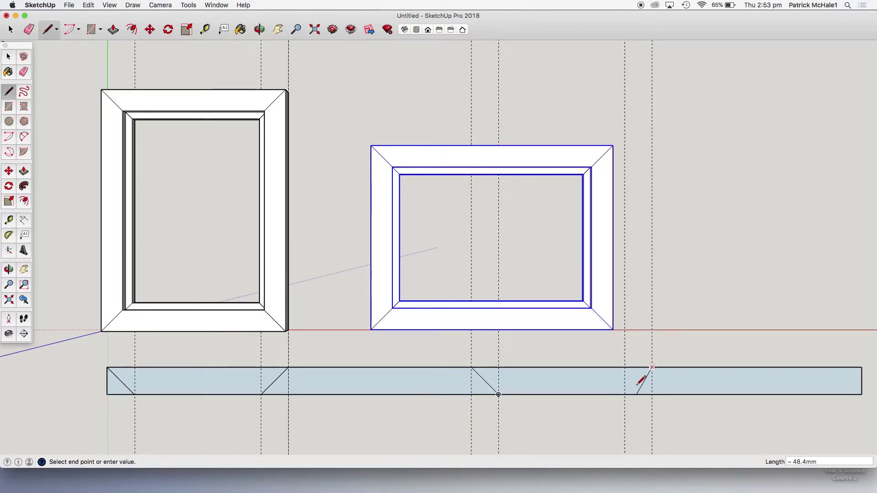
left_click(625, 395)
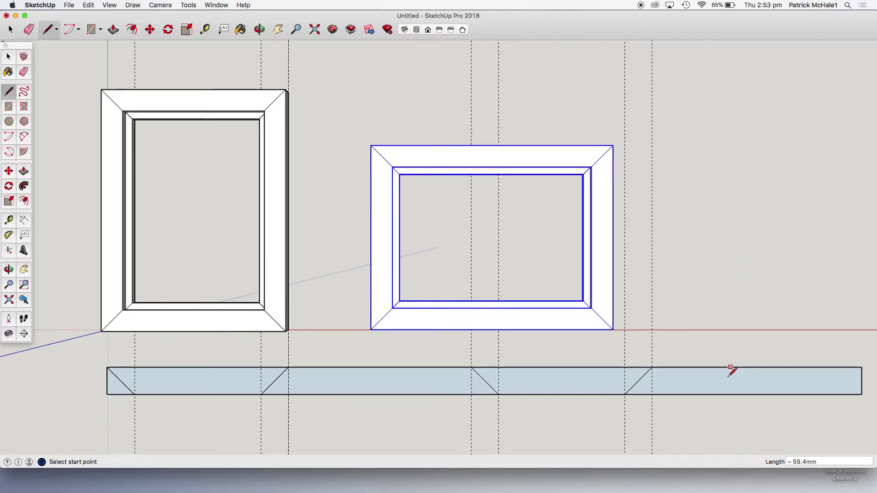
key("t")
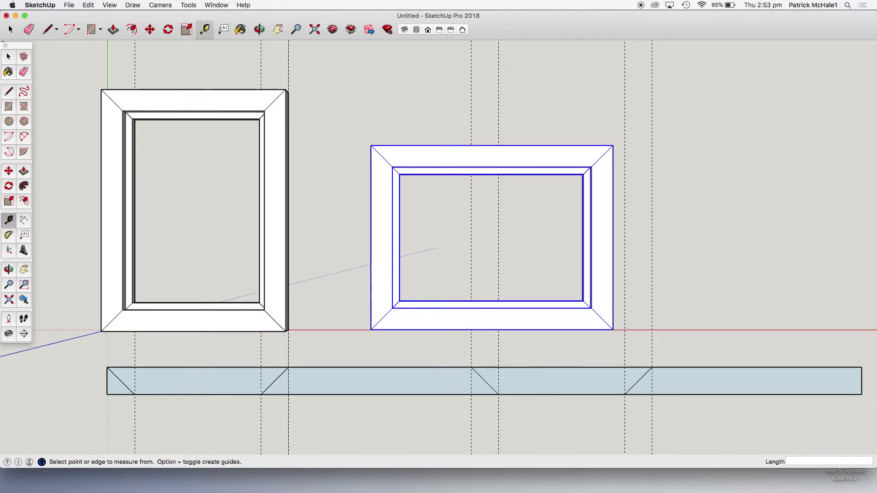
mouse_move(640, 491)
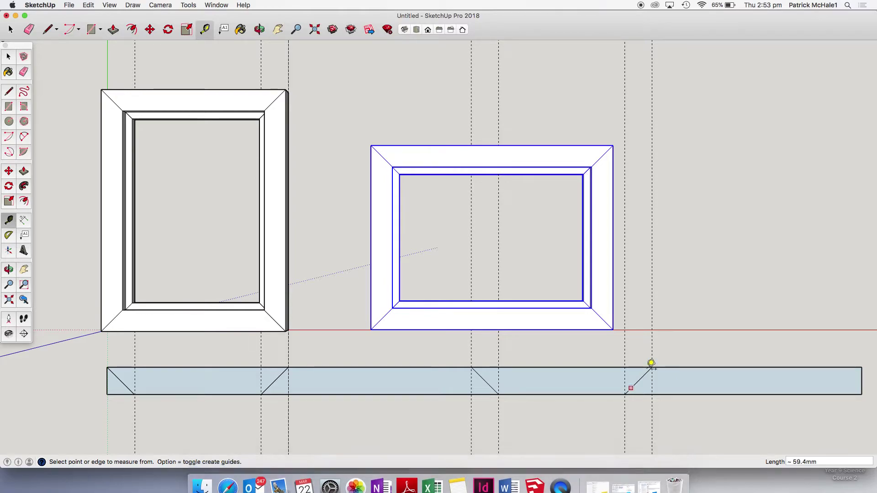
left_click(625, 376)
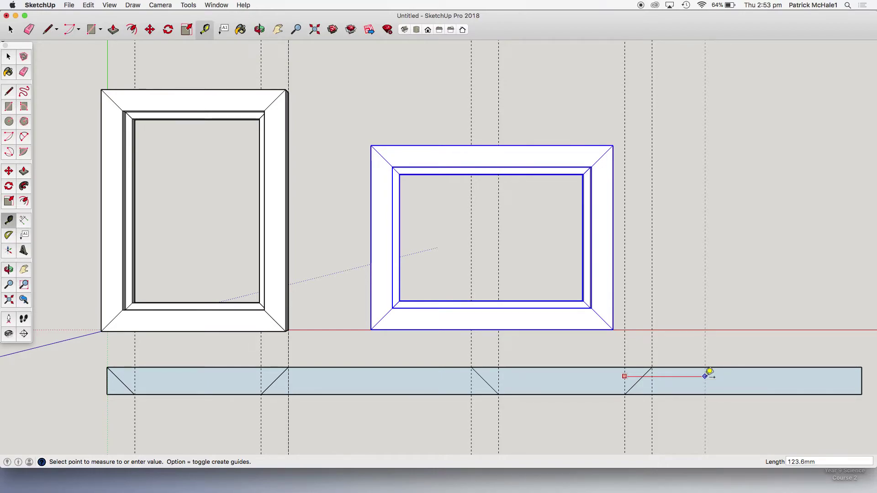
key("Escape")
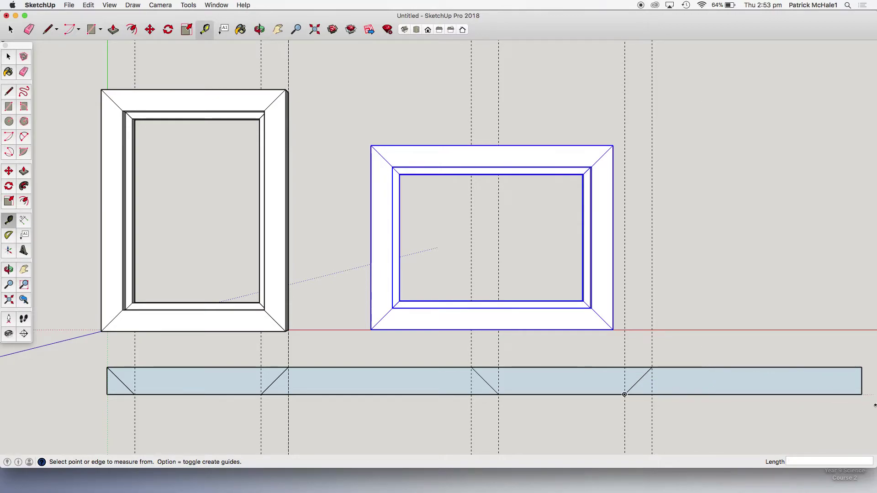
Add a guide 42 mm in from the strip's right end and draw the mitre line from the upper edge to the lower-right corner
scroll(865, 370, "up", 3)
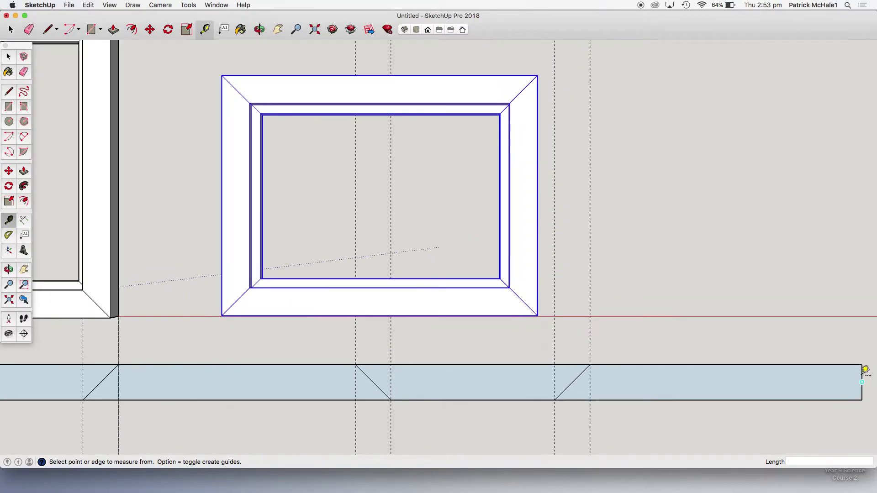
left_click(863, 374)
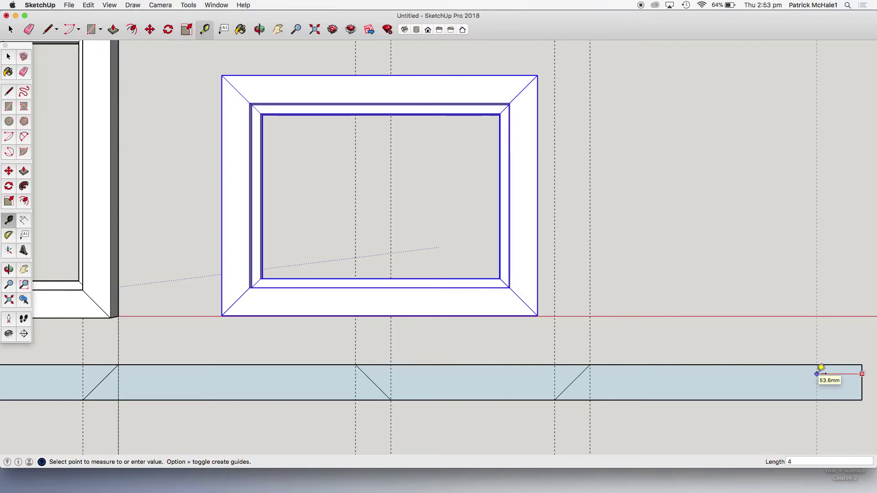
key("Return")
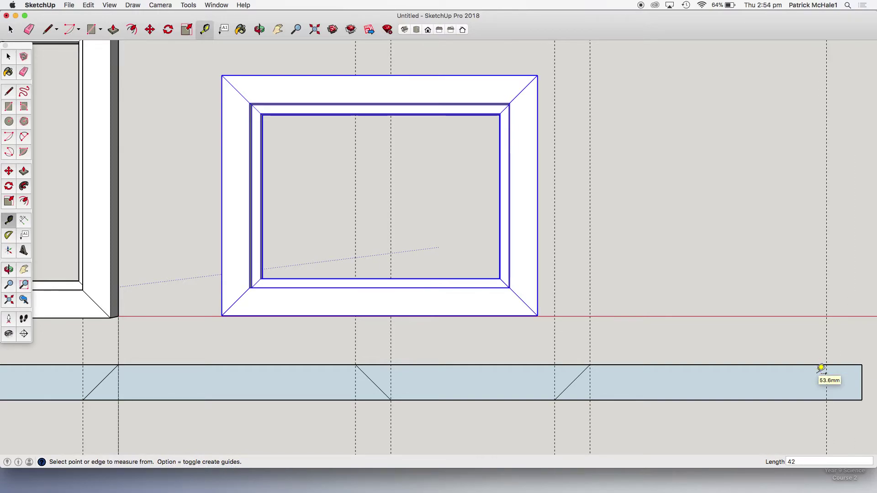
key("l")
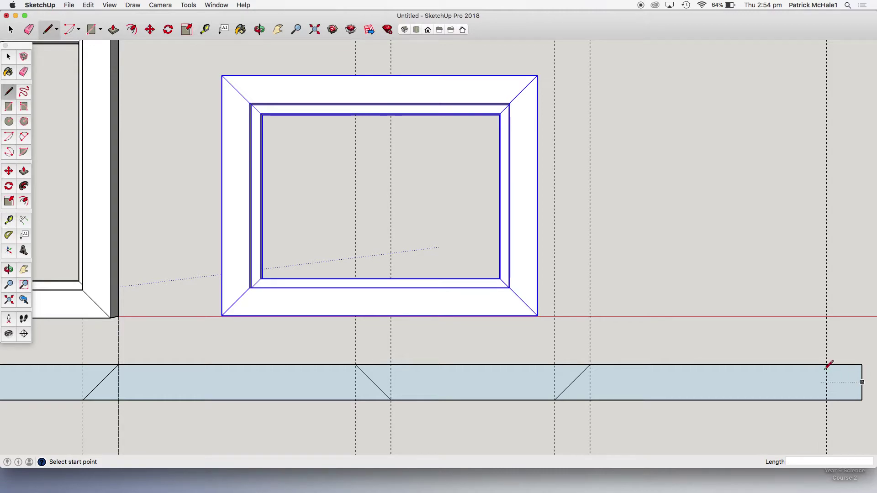
left_click(826, 364)
left_click(862, 400)
scroll(786, 388, "down", 3)
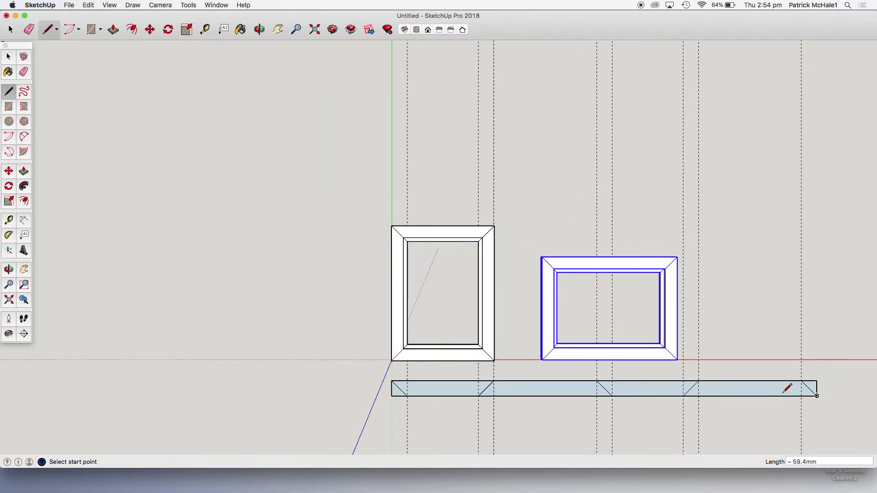
Delete all the guides from the model
scroll(845, 384, "up", 2)
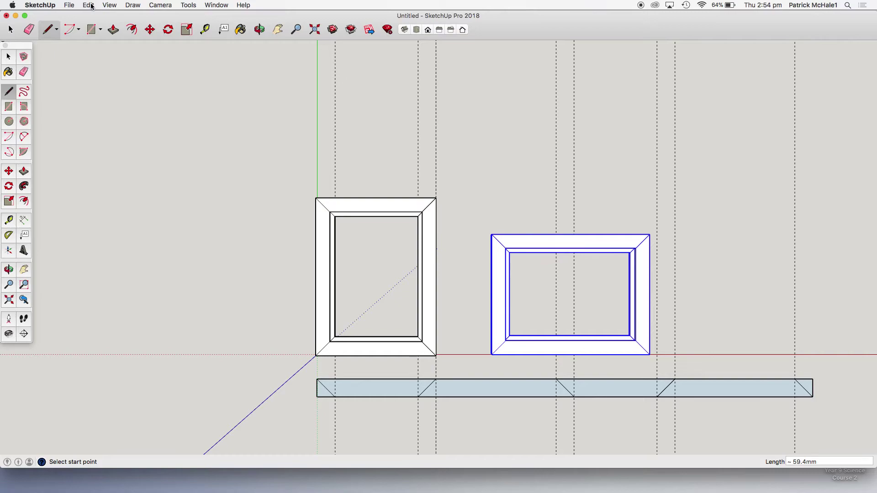
left_click(112, 6)
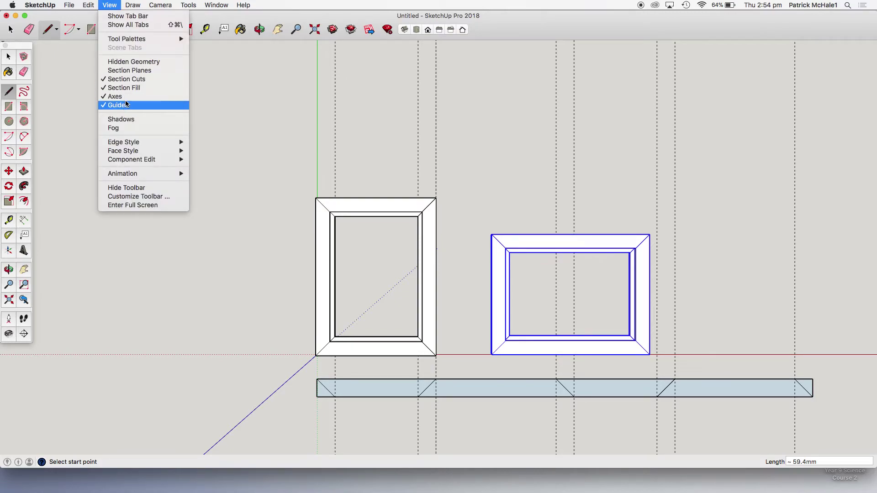
mouse_move(88, 5)
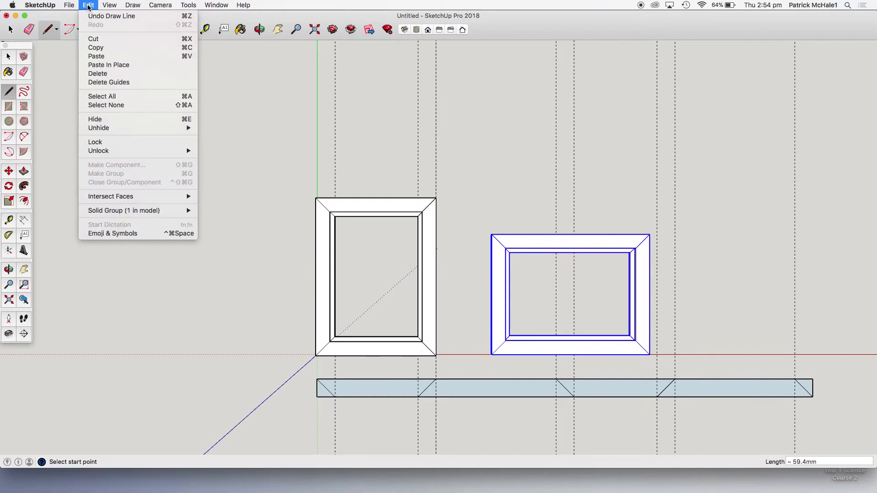
left_click(108, 82)
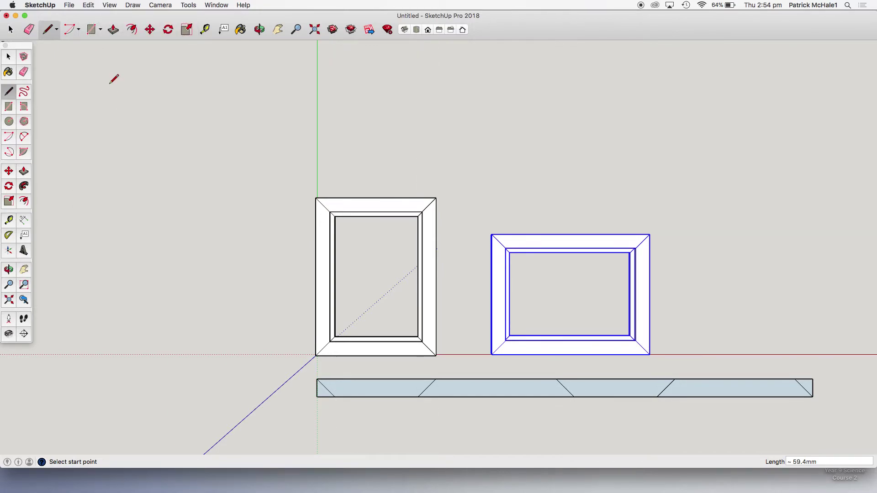
Select both frames and move them together about 170 mm to the right along the red axis
left_click(316, 32)
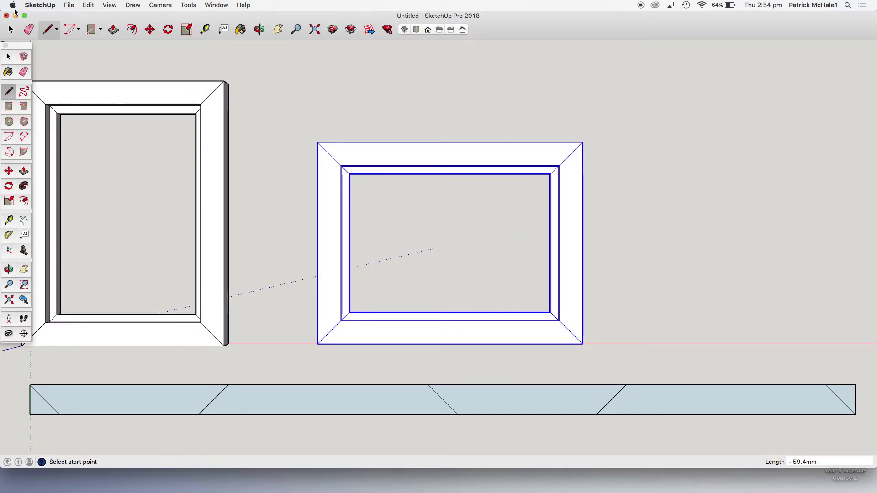
scroll(98, 98, "down", 3)
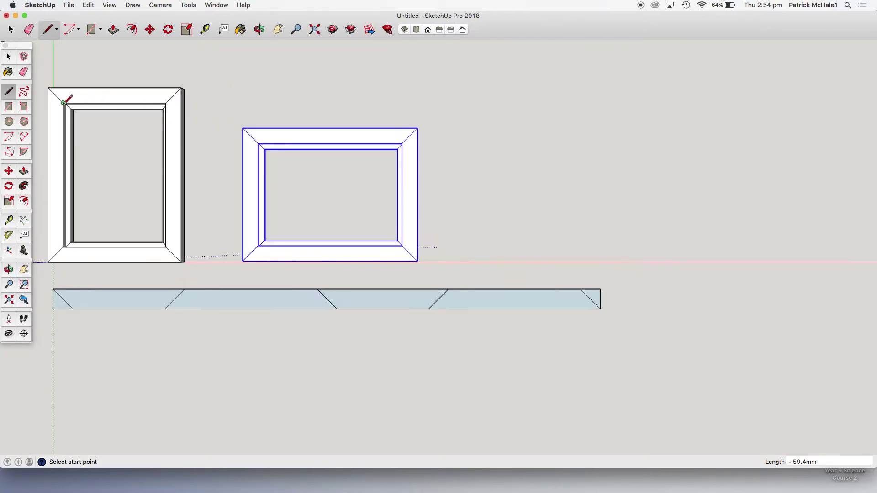
scroll(45, 107, "up", 3)
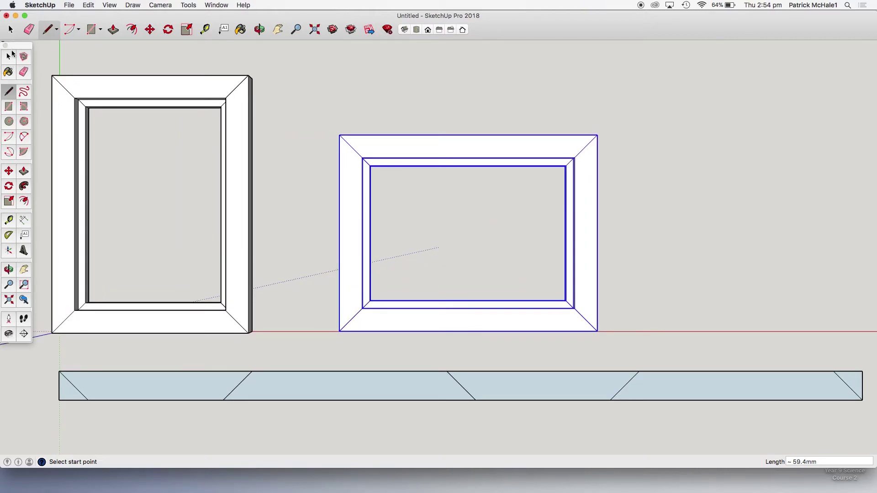
left_click(10, 30)
left_click_drag(40, 67, 664, 353)
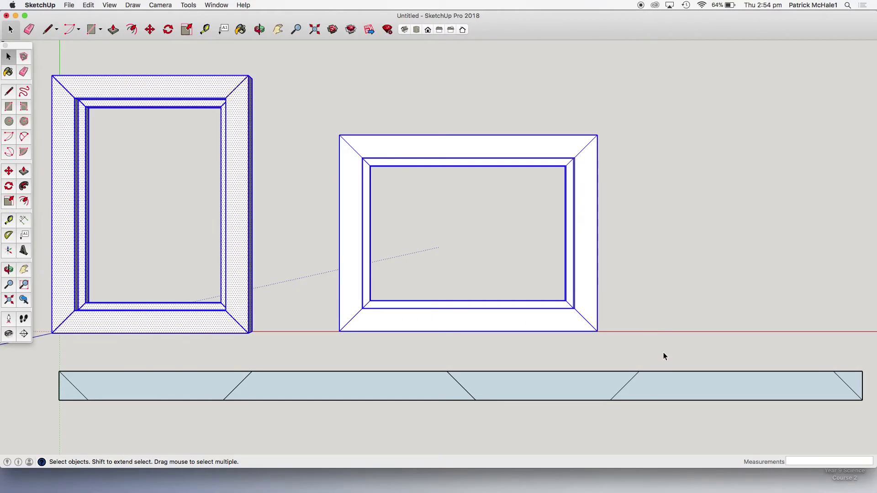
key("m")
left_click(597, 332)
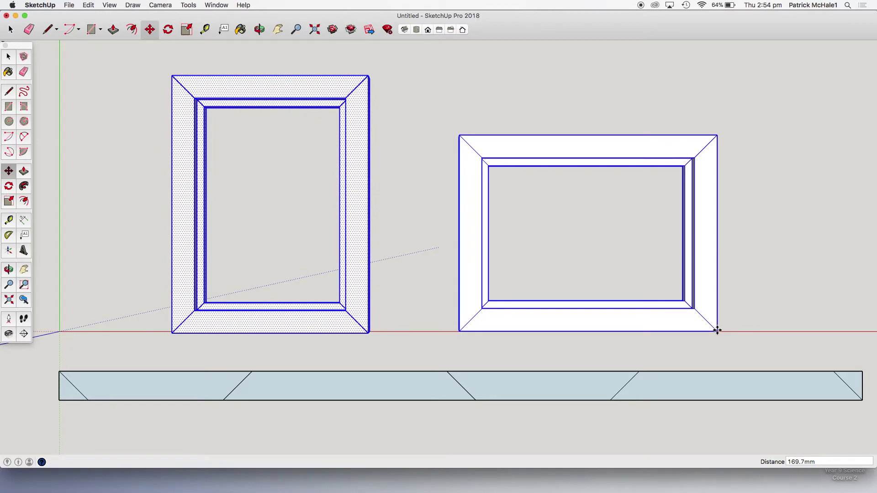
Draw a 278 × 42 mm rectangle just below the strip, starting in line with its left end
scroll(717, 331, "down", 2)
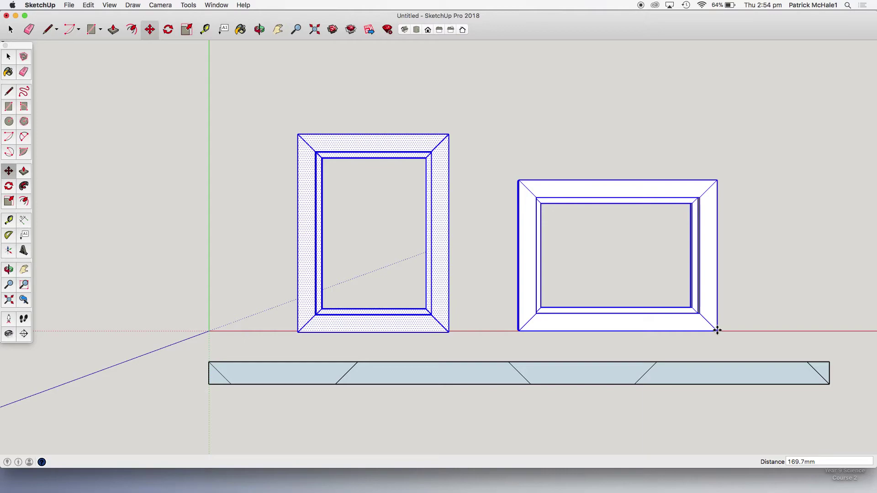
key("r")
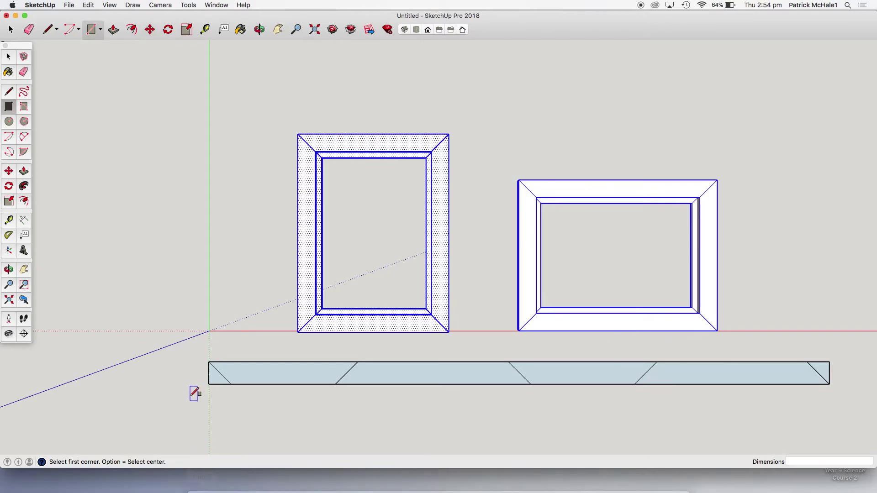
left_click(210, 403)
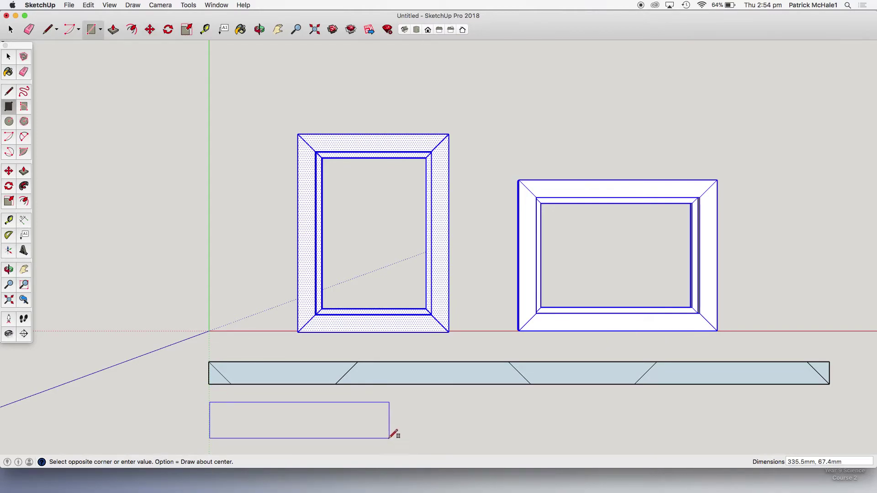
type("278,42")
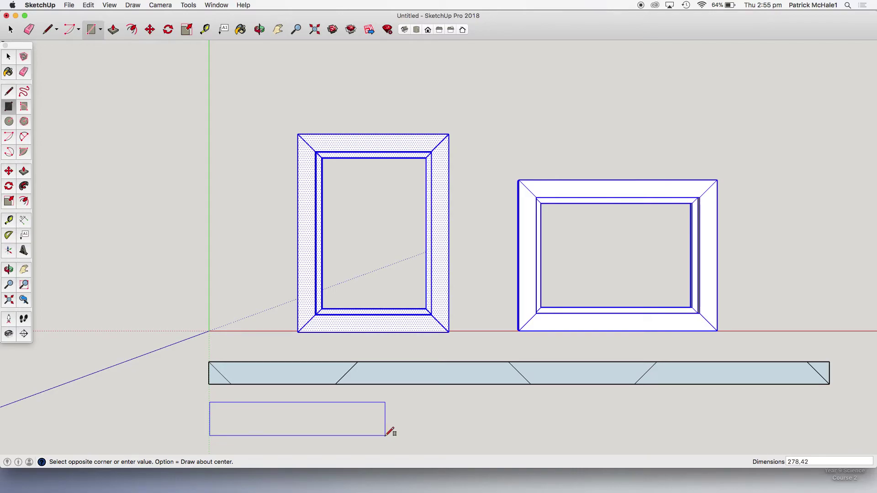
key("Return")
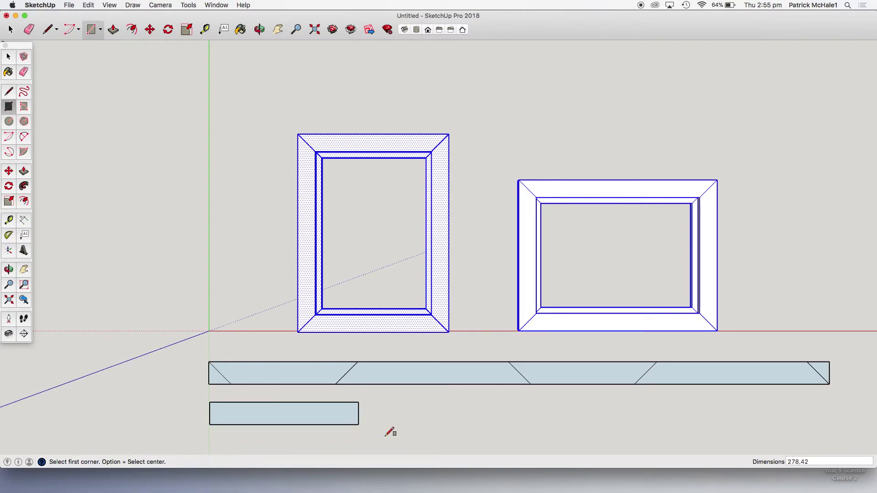
Draw a 365 × 42 mm rectangle below the strip, just to the right of the 278 mm rectangle
left_click(375, 403)
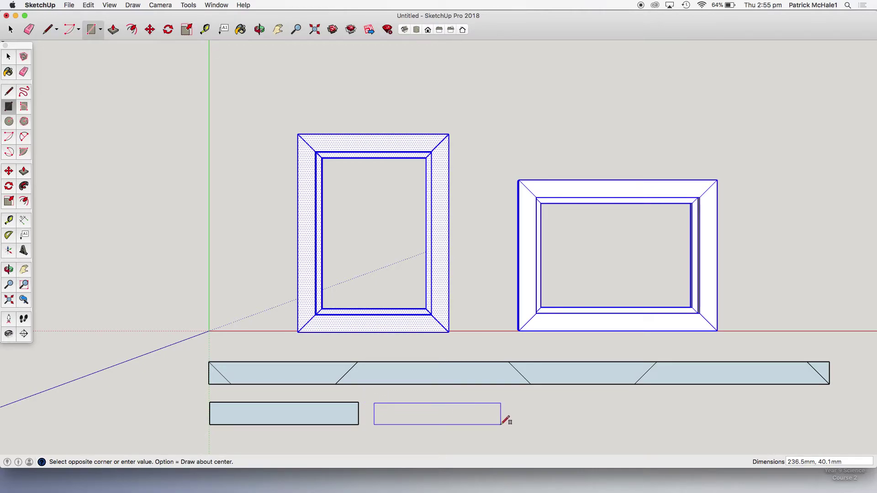
type("365,42")
key("Return")
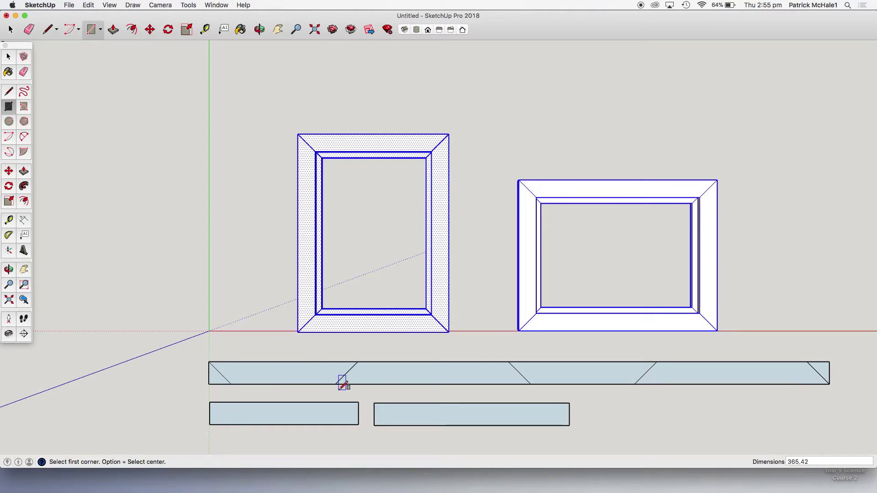
key("m")
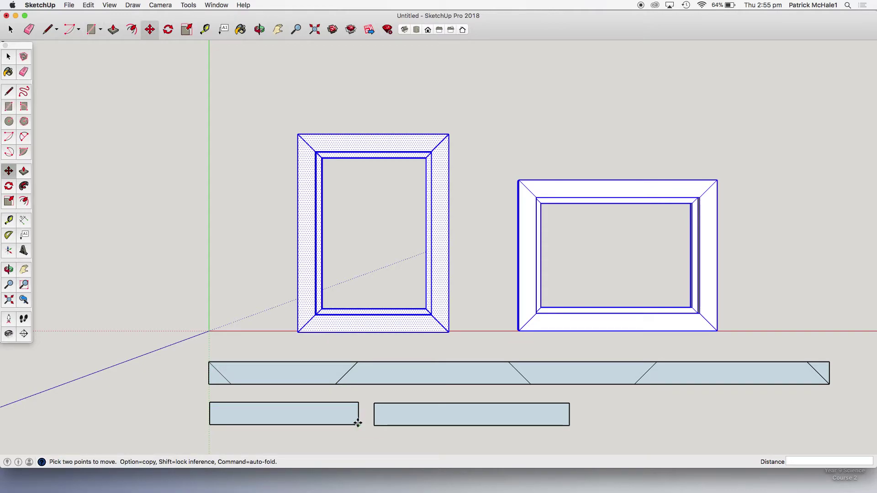
key("space")
Add 45° protractor guides running inward and down from both upper corners of the 278 mm rectangle
key("t")
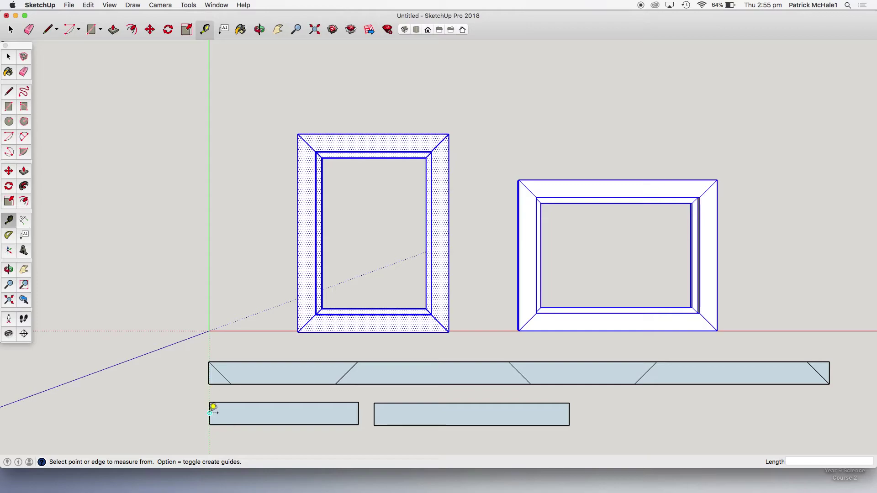
scroll(213, 406, "up", 2)
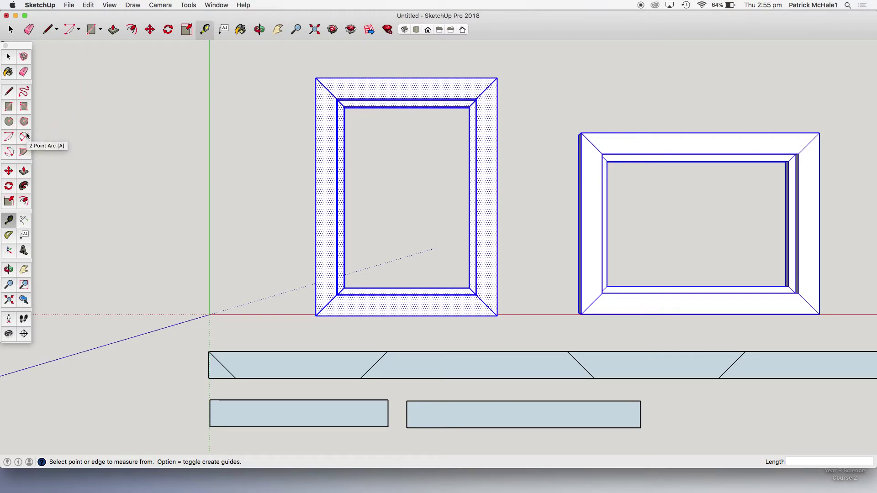
left_click(8, 236)
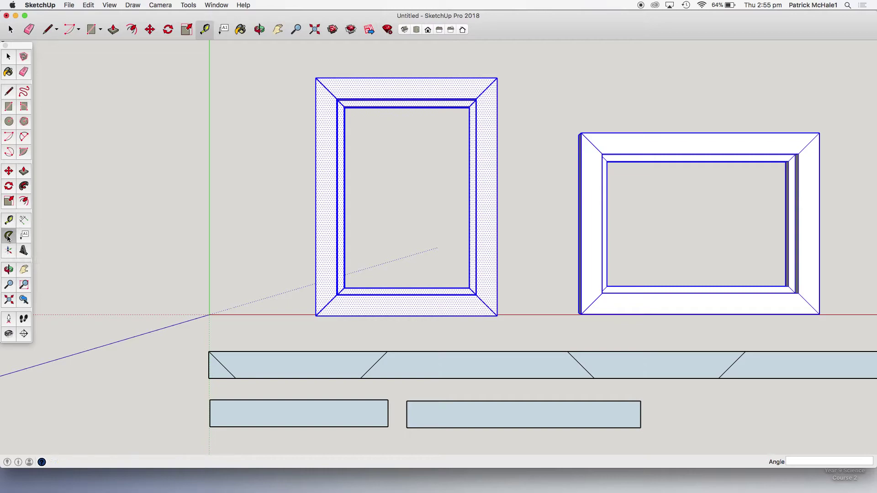
left_click(210, 400)
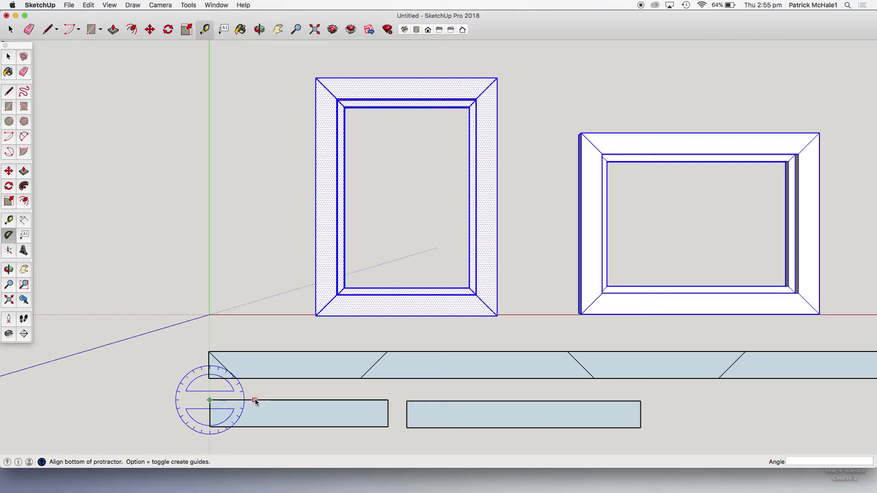
left_click(256, 401)
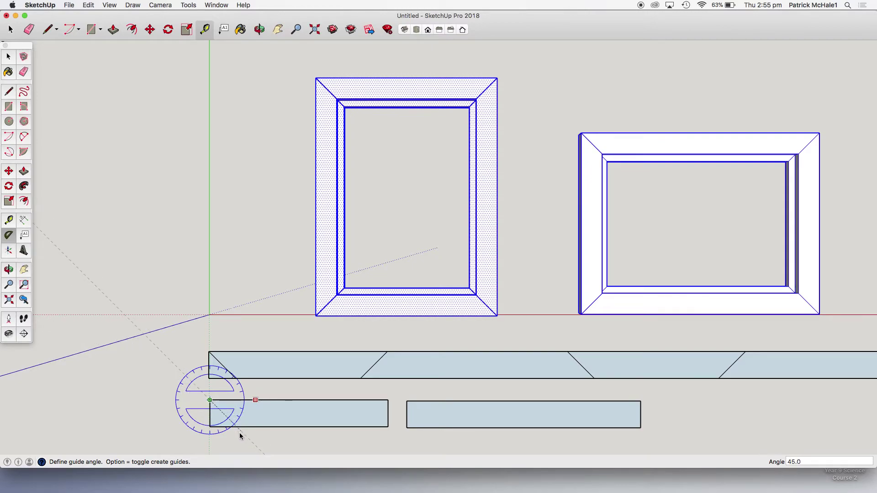
type("45")
key("Return")
left_click(388, 401)
left_click(344, 401)
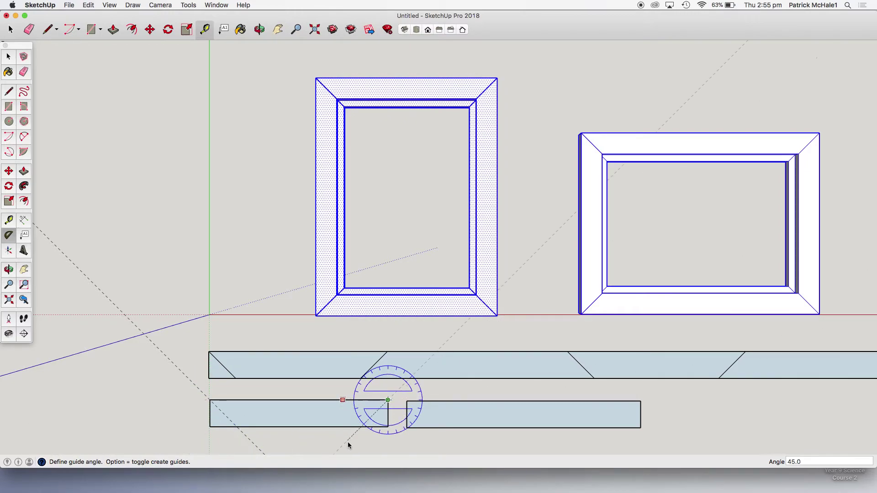
left_click(349, 447)
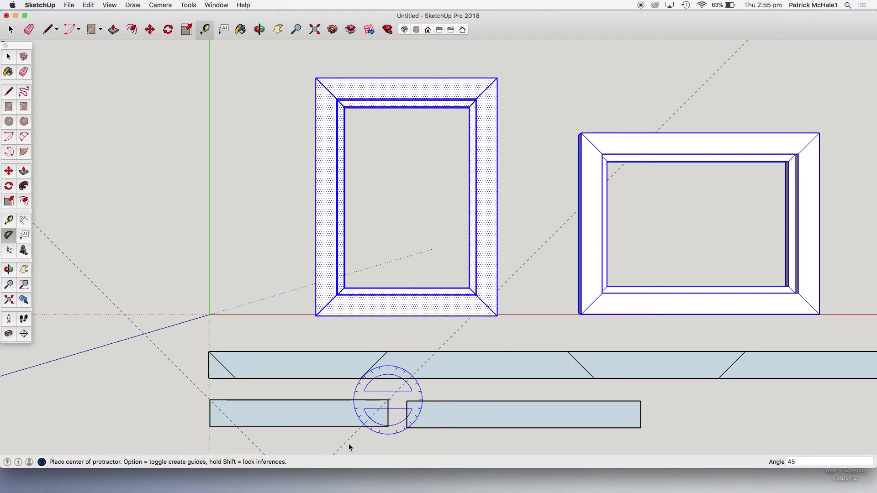
Add 45° protractor guides running inward and up from both lower corners of the 365 mm rectangle
left_click(407, 428)
left_click(446, 429)
type("45")
key("Return")
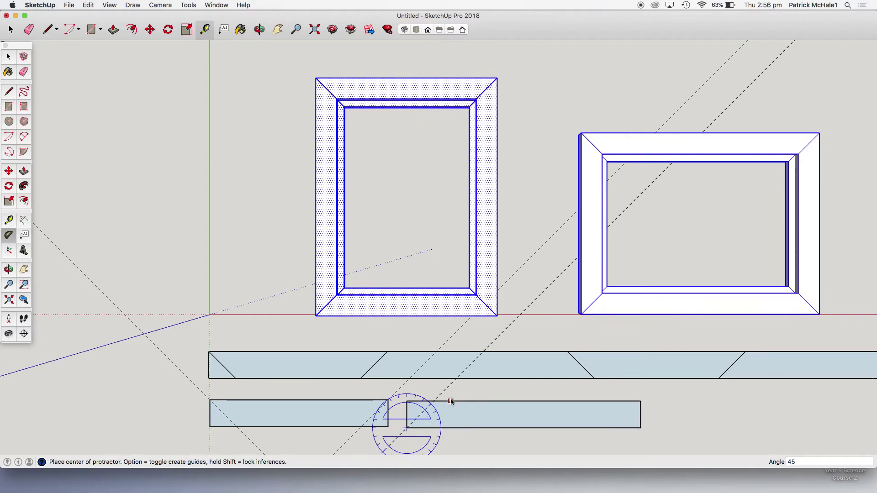
left_click(641, 429)
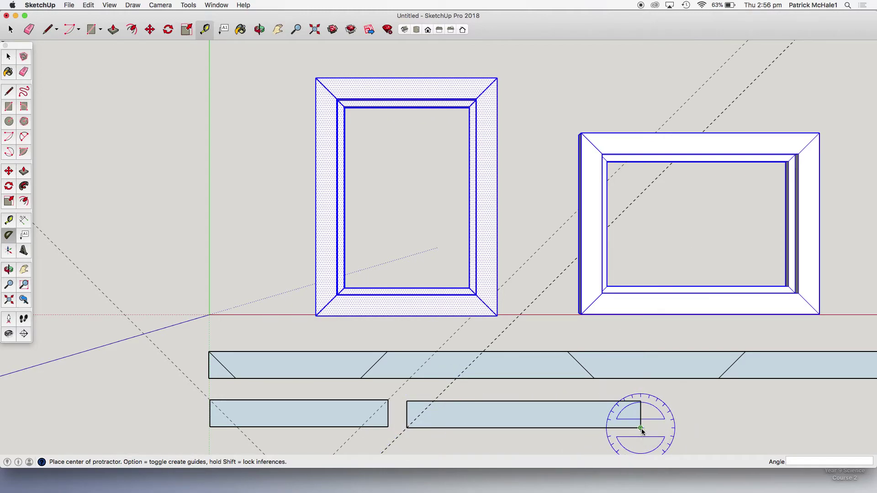
left_click(596, 429)
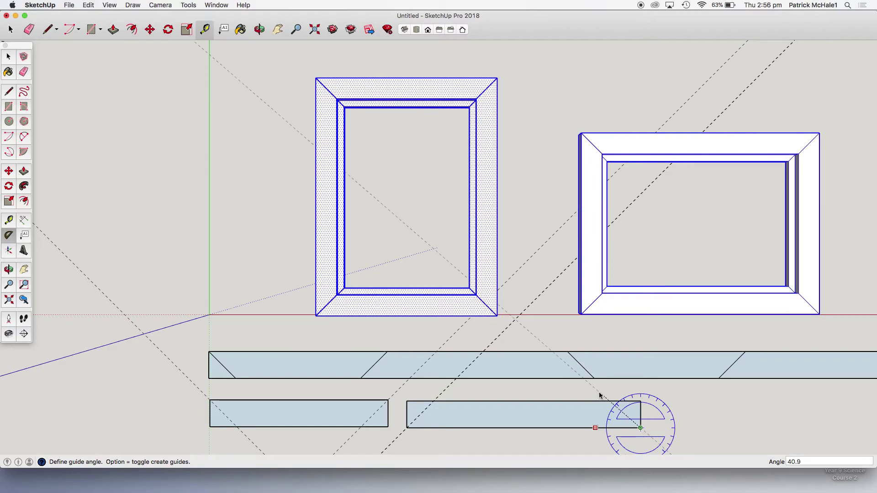
left_click(600, 394)
Draw the four mitre lines along the angled guides across both ends of the two lower rectangles
key("l")
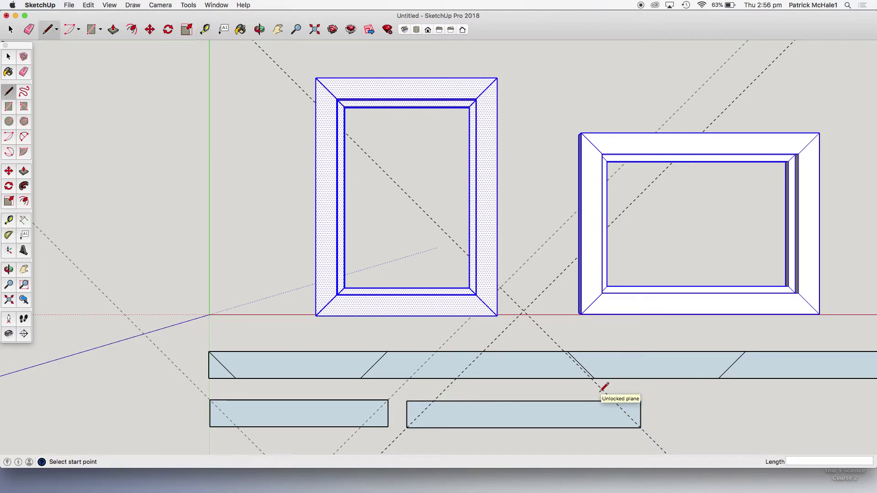
left_click(613, 401)
left_click(640, 428)
left_click(389, 400)
left_click(365, 426)
left_click(407, 428)
left_click(433, 402)
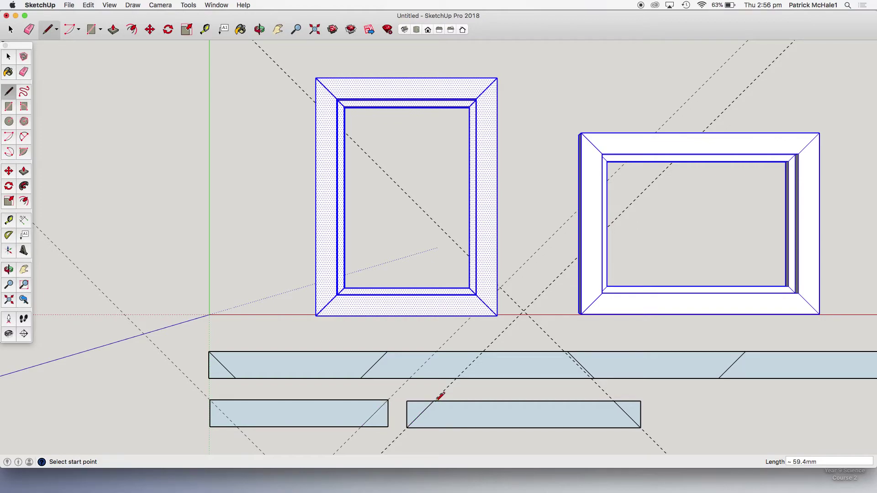
left_click(211, 401)
left_click(237, 426)
scroll(236, 426, "up", 6)
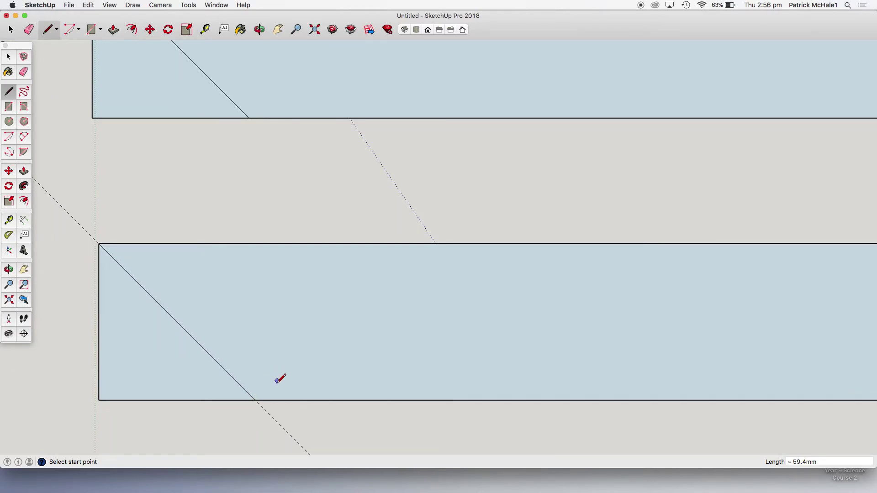
scroll(277, 379, "down", 5)
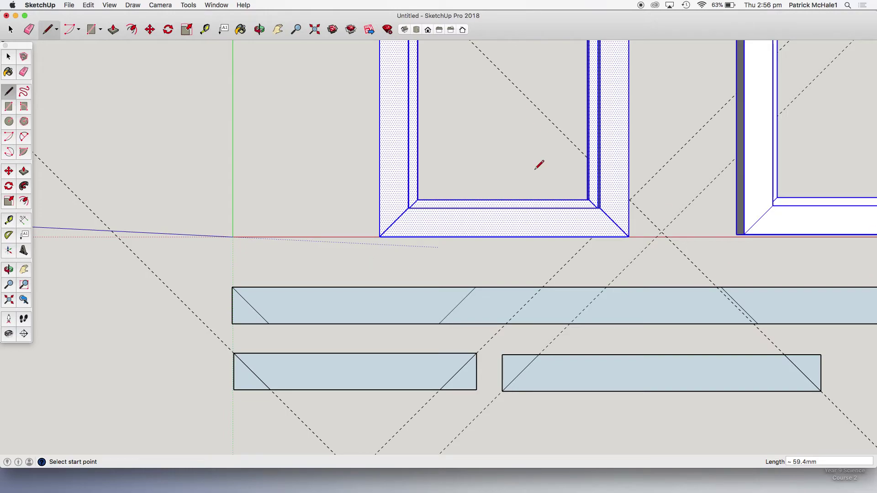
Delete all the angled guides from the model
left_click(314, 29)
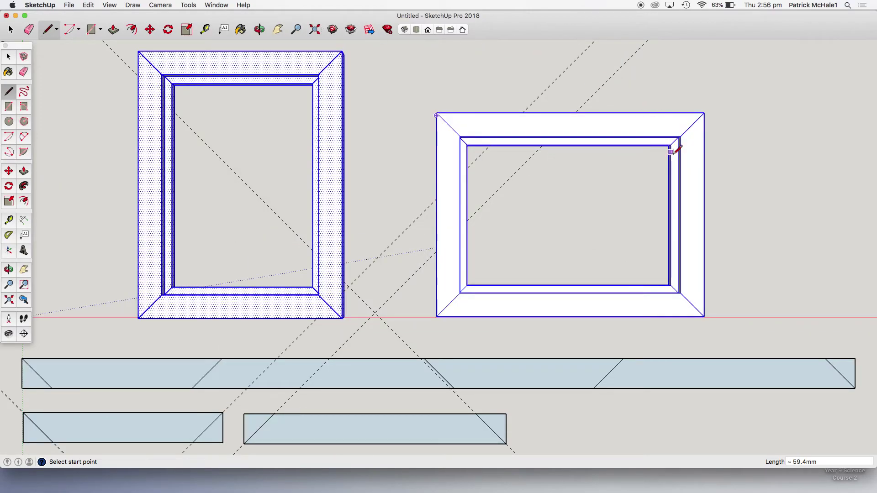
left_click(89, 5)
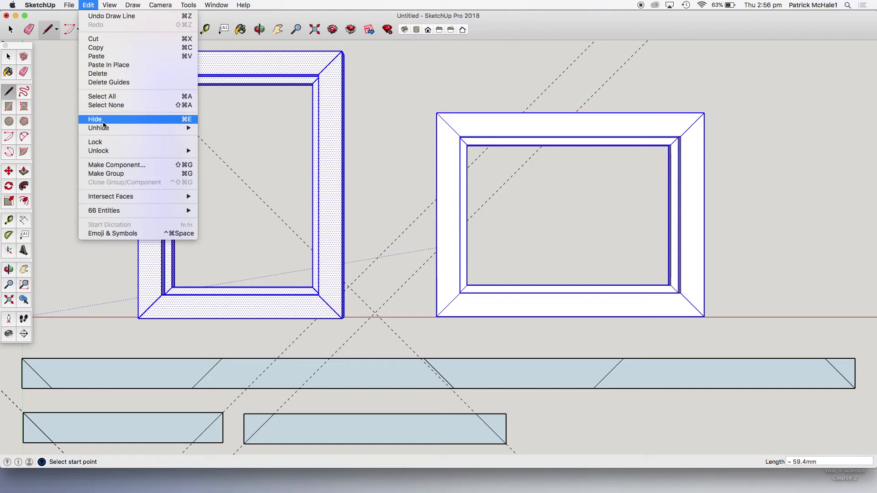
left_click(109, 83)
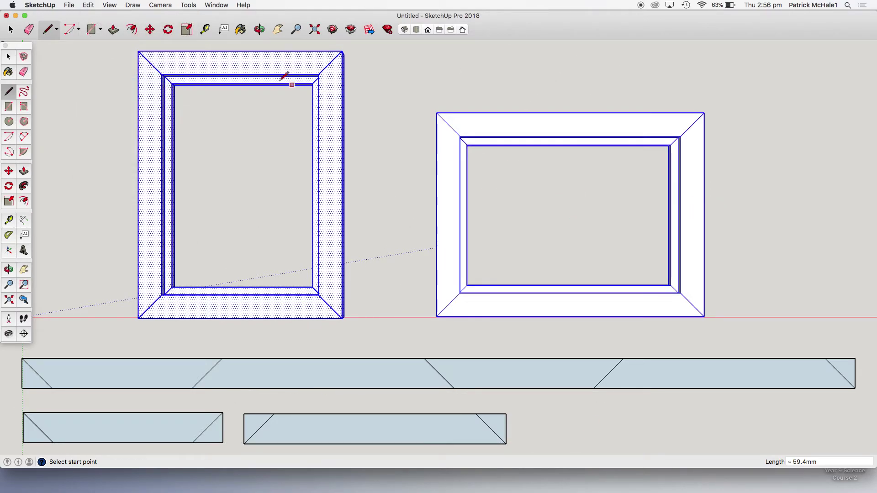
Dimension the lengths of both lower rectangles, placing the dimensions just below them
left_click(25, 226)
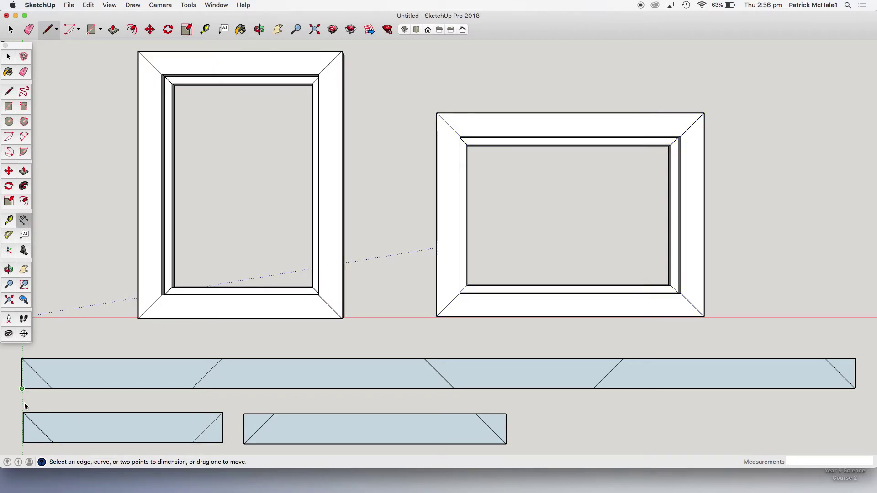
scroll(24, 413, "down", 3)
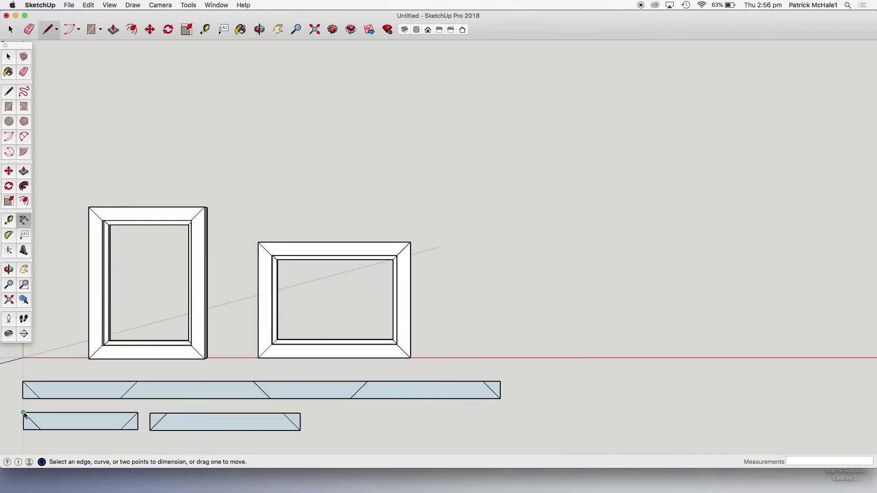
left_click(23, 414)
left_click(138, 413)
left_click(136, 445)
left_click(150, 414)
left_click(301, 414)
left_click(298, 445)
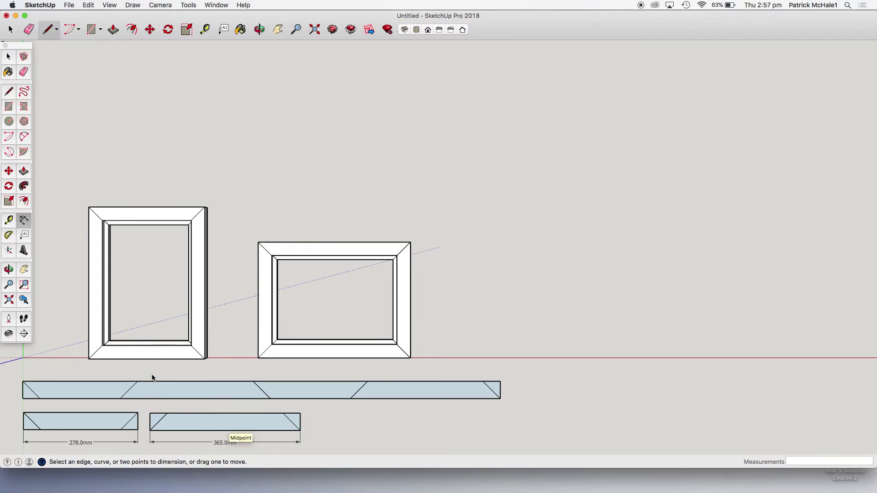
Erase the end edges outside the mitre lines on both lower rectangles, leaving two mitred pieces
key("e")
left_click_drag(151, 413, 153, 413)
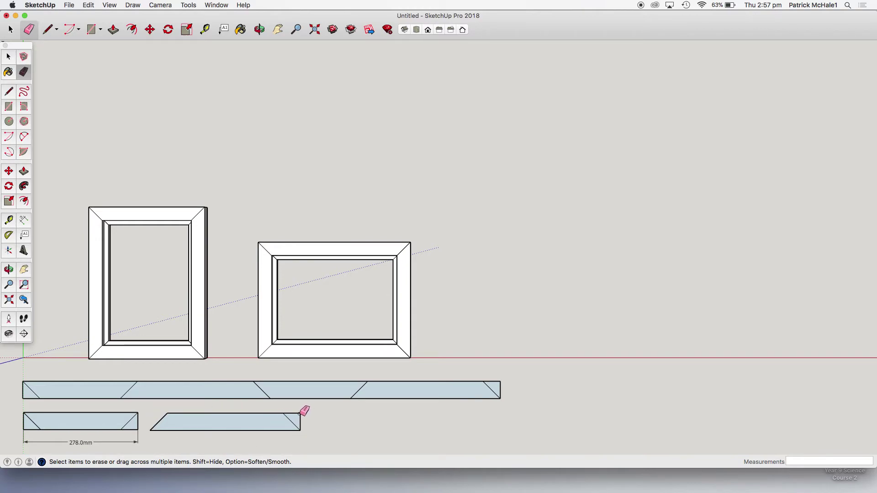
left_click(138, 429)
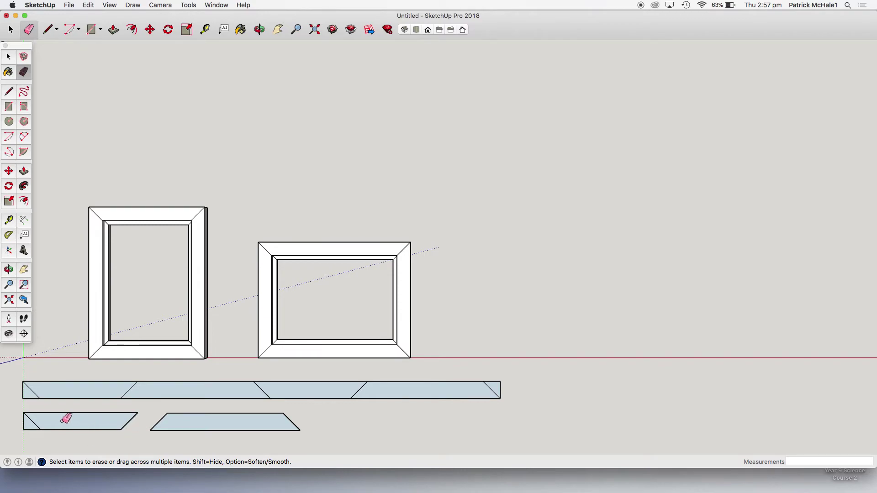
left_click(24, 428)
Dimension the long edge of each of the two mitred pieces, placing the dimensions below them
left_click(24, 221)
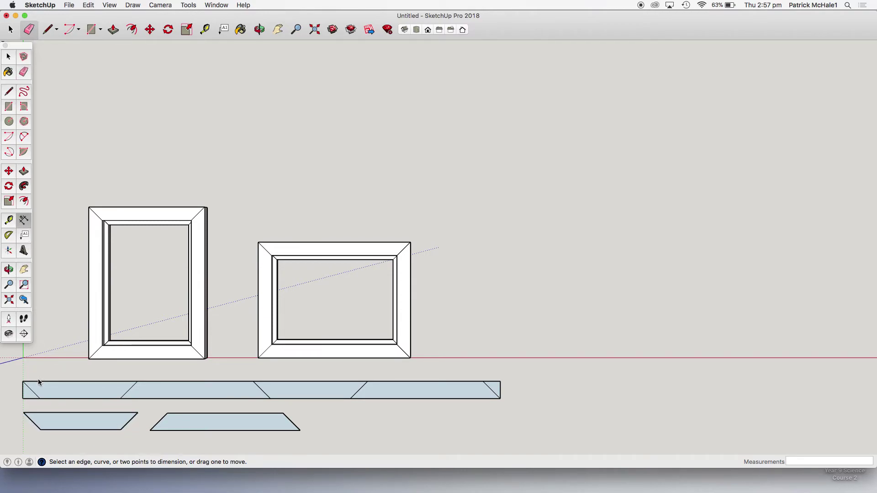
left_click(23, 413)
left_click(138, 413)
left_click(138, 441)
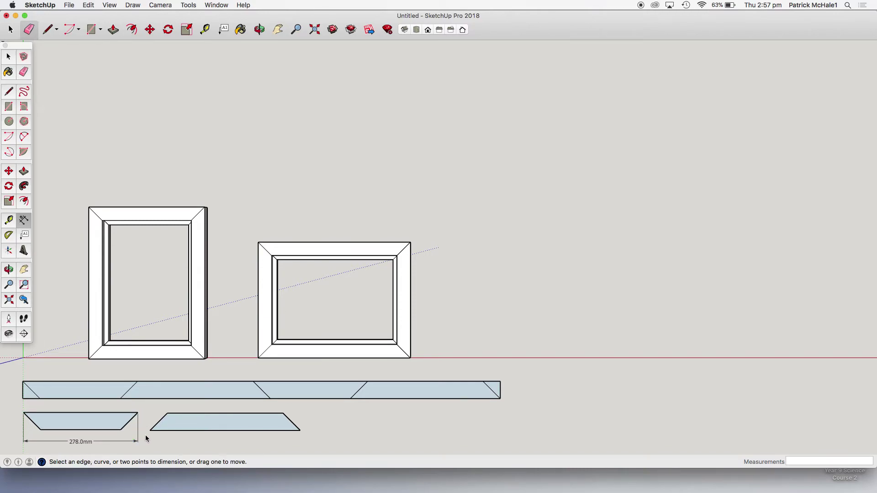
left_click(151, 432)
left_click(300, 431)
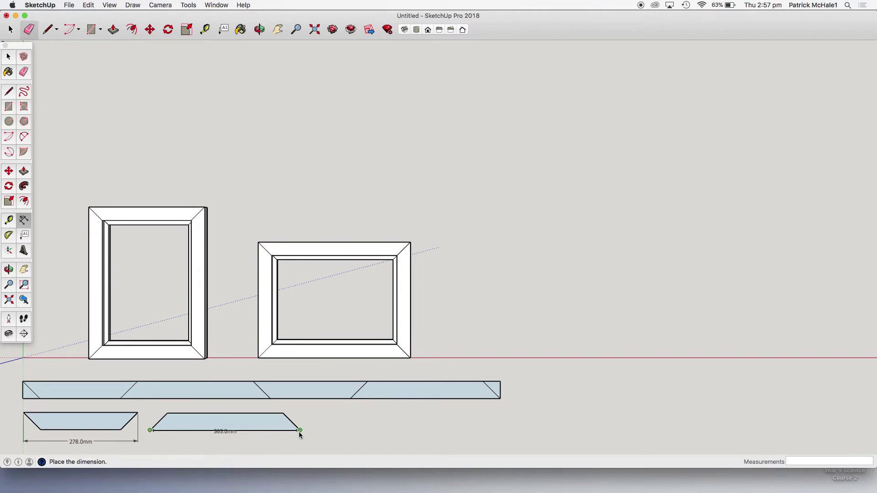
left_click(298, 443)
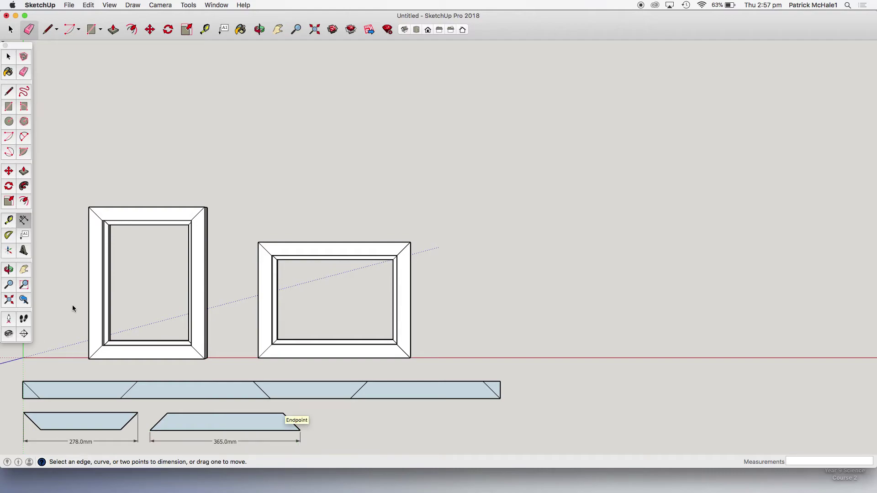
Dimension the overall length of the marked strip, placing the dimension just above it
left_click(23, 382)
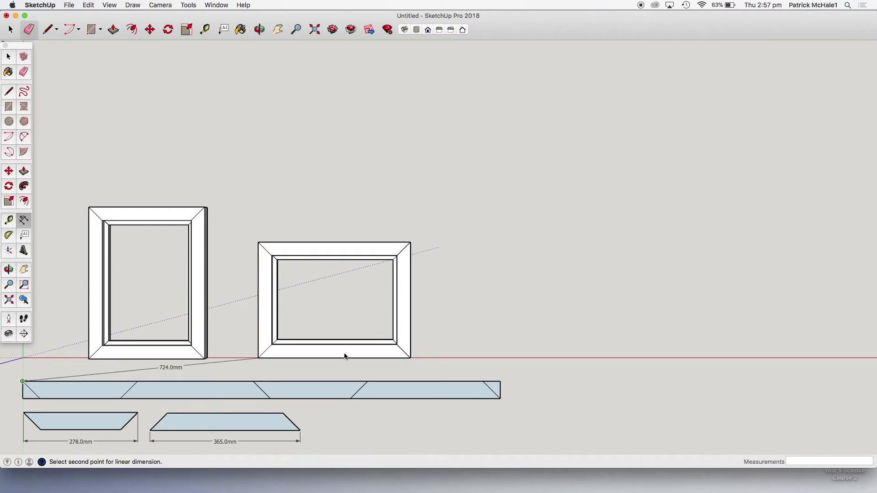
left_click(501, 382)
left_click(500, 372)
Dimension the upright frame's height along its left side and its width above the top edge
left_click(89, 360)
left_click(90, 211)
left_click(69, 256)
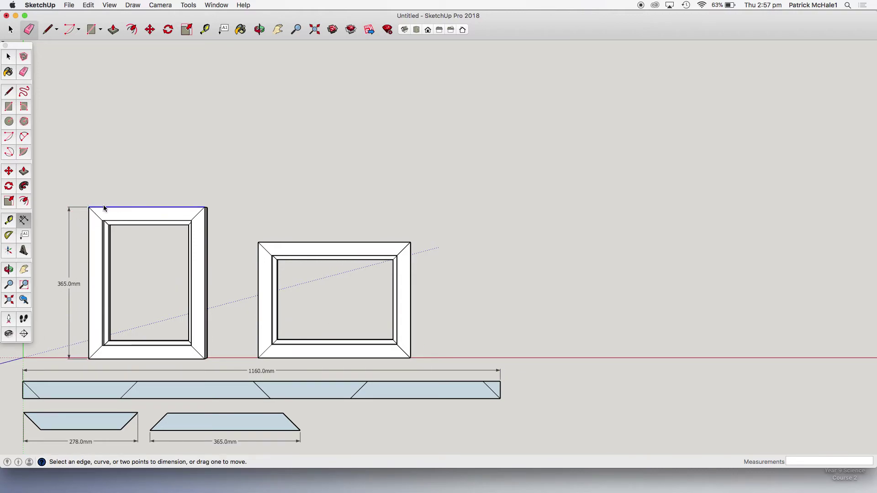
left_click(89, 208)
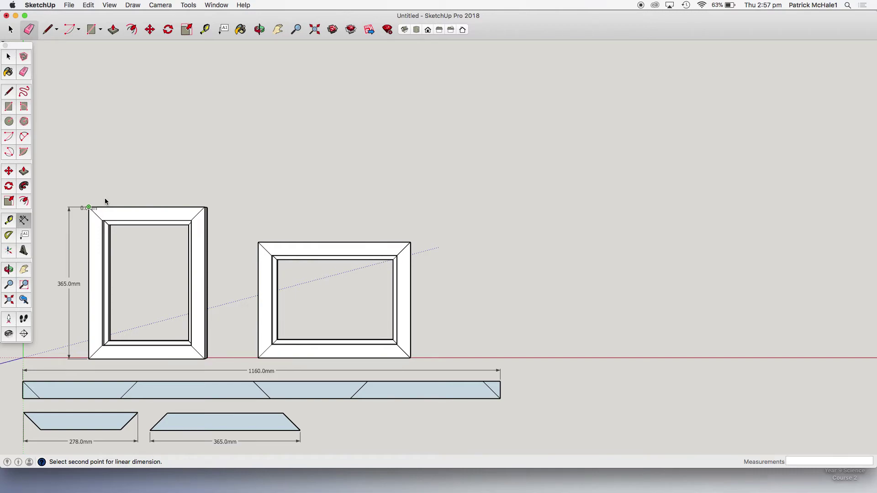
left_click(205, 210)
left_click(206, 193)
Dimension the marked strip's width beside its right end and fit the whole model in view
left_click(500, 382)
left_click(501, 399)
left_click(524, 398)
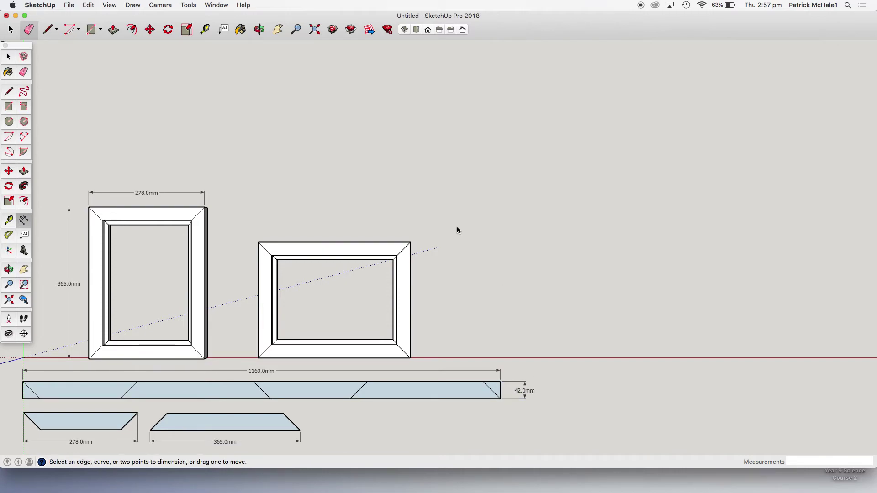
left_click(314, 29)
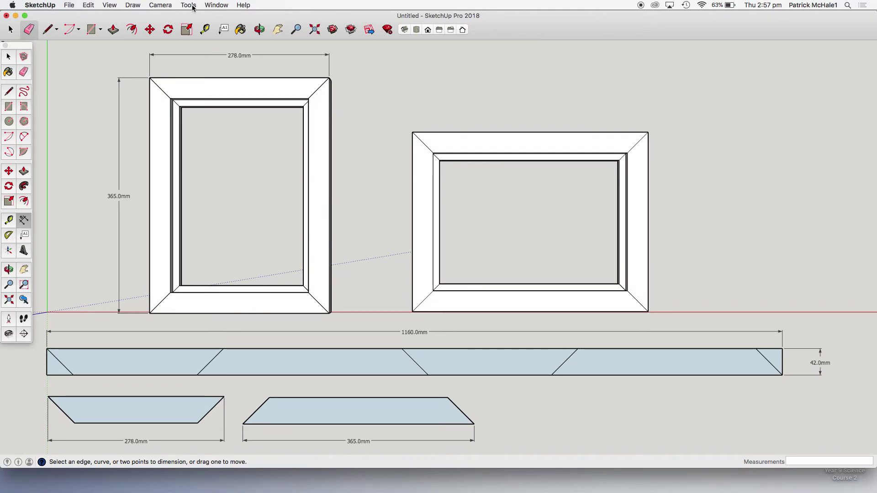
Try the HiddenLine style on the model, and keep the Shaded with textures style from Default Styles
left_click(216, 6)
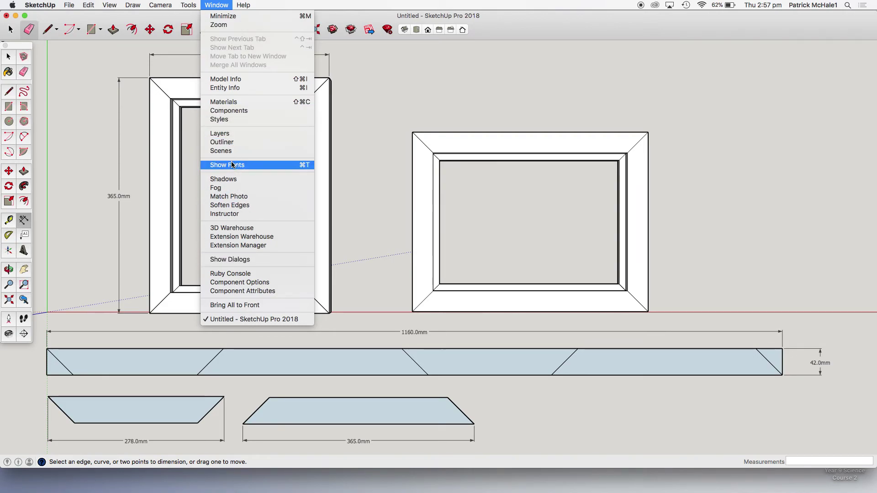
left_click(230, 119)
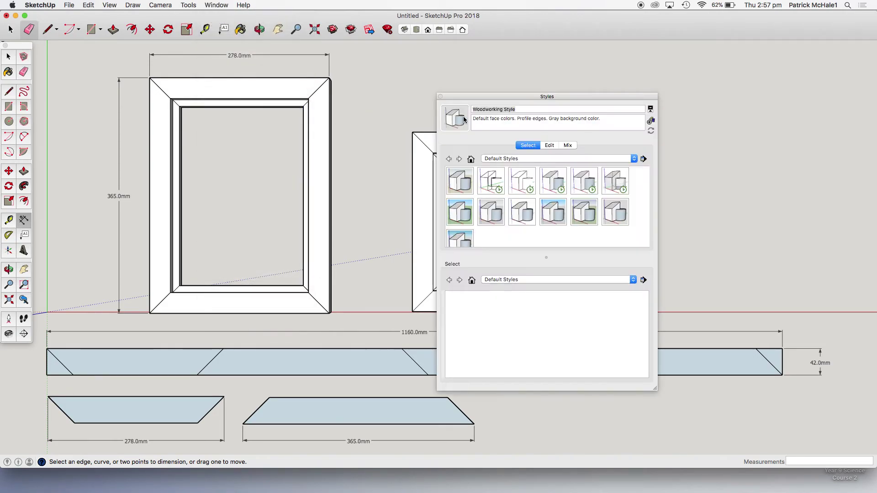
left_click(583, 183)
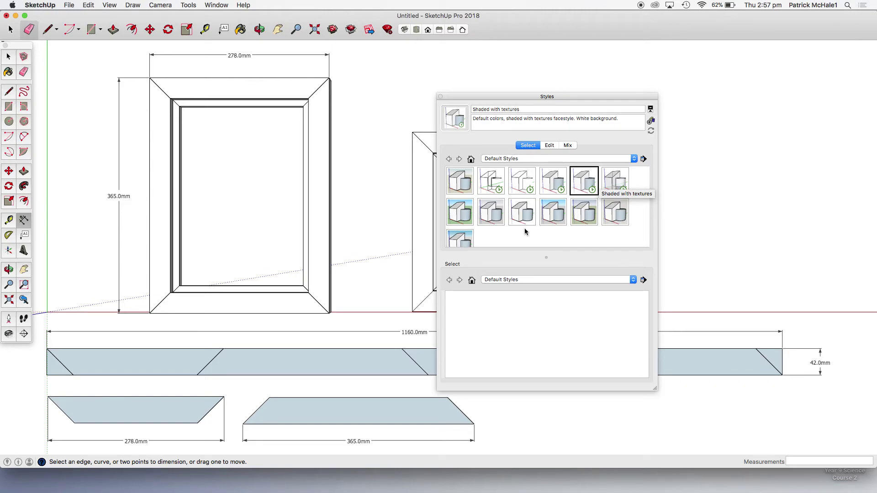
left_click(527, 191)
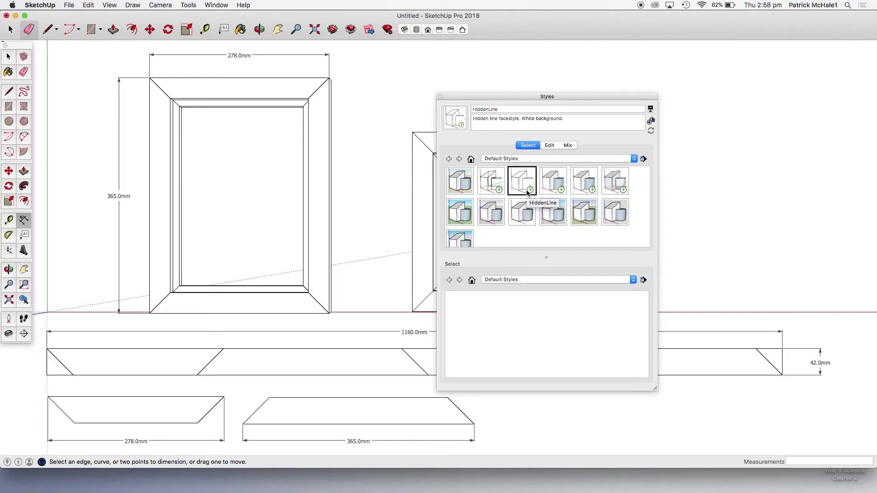
left_click(580, 183)
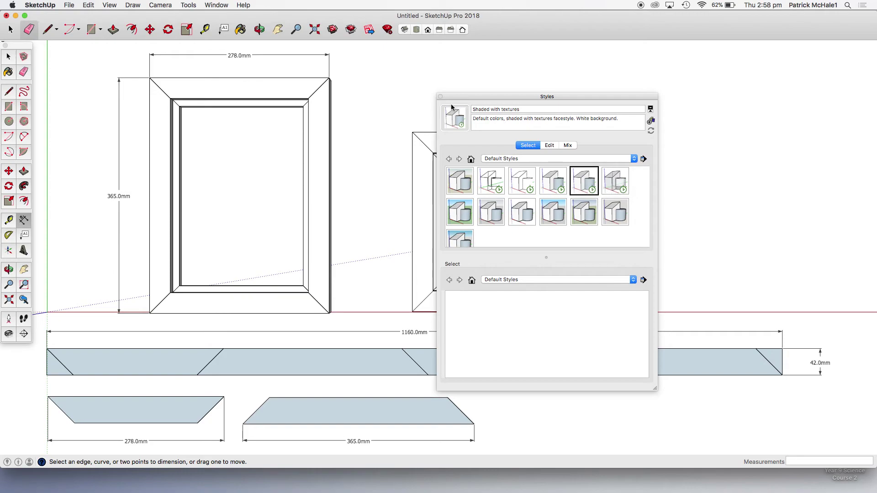
left_click(576, 158)
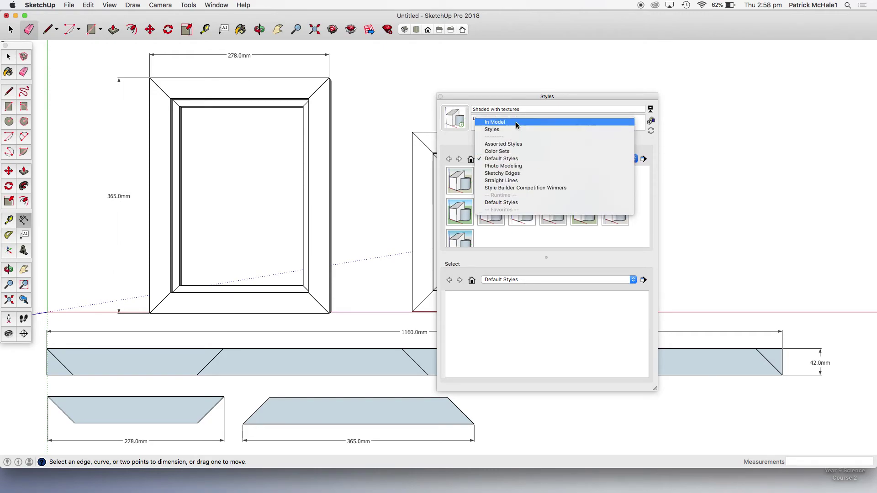
left_click(513, 161)
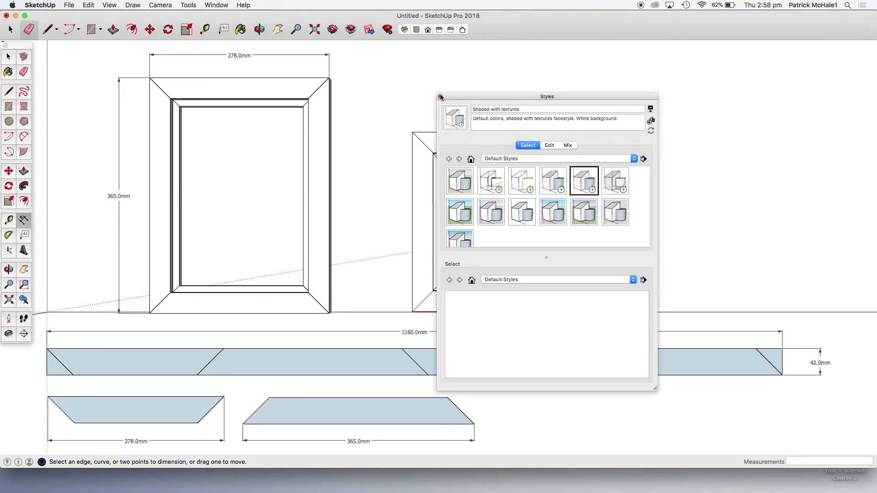
left_click(440, 97)
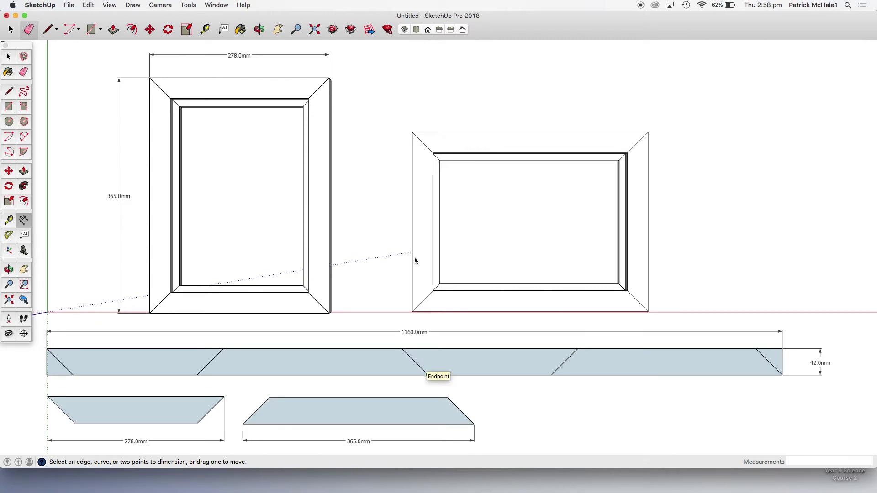
Hide the drawing axes and close the floating tool palette to leave the drawing area clear
left_click(110, 6)
left_click(115, 97)
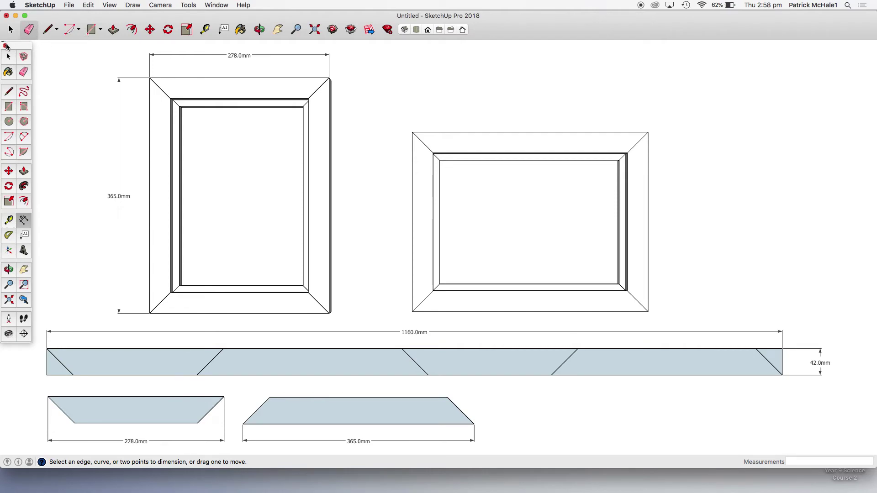
left_click(5, 44)
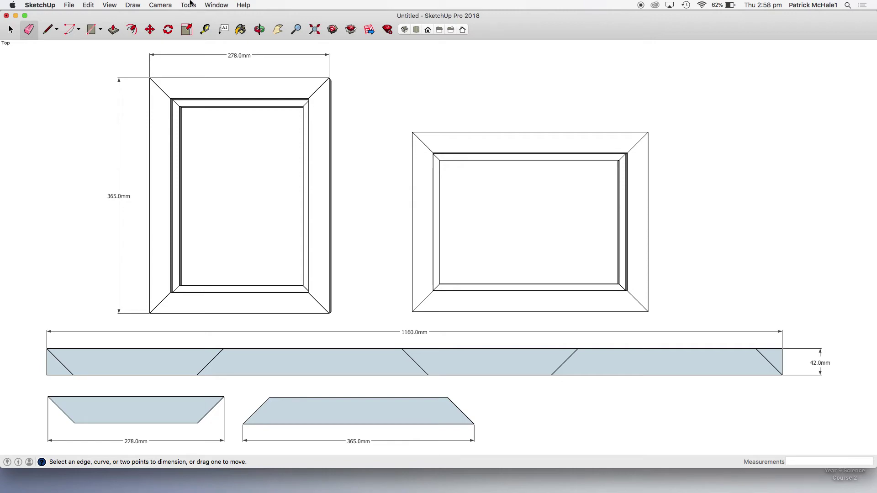
Export the current view as a 2D JPEG image named pic frame.jpg to the Desktop folder
left_click(70, 5)
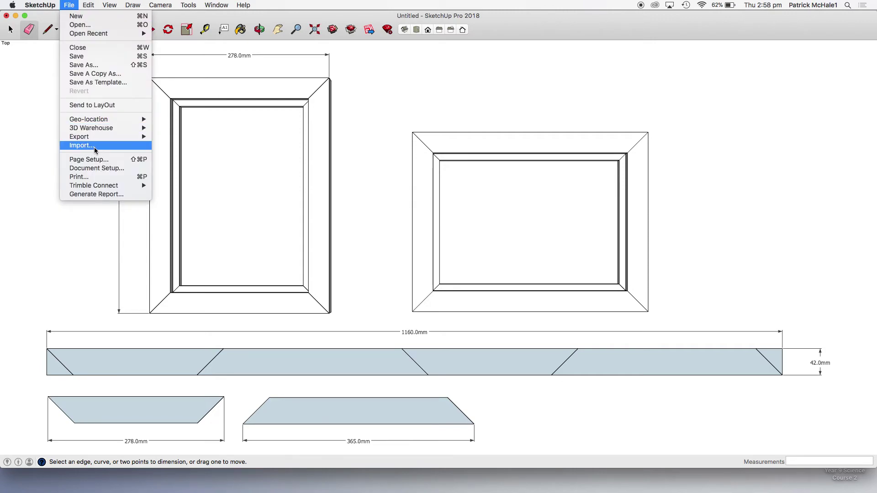
mouse_move(107, 137)
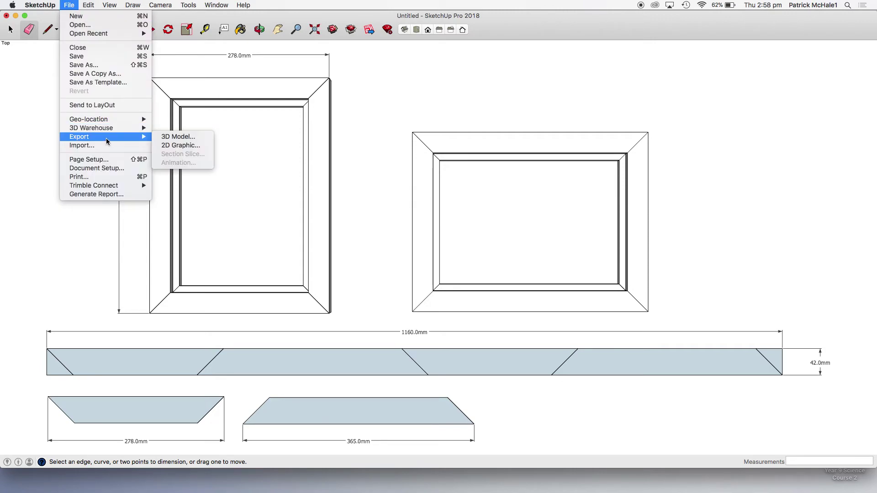
left_click(179, 145)
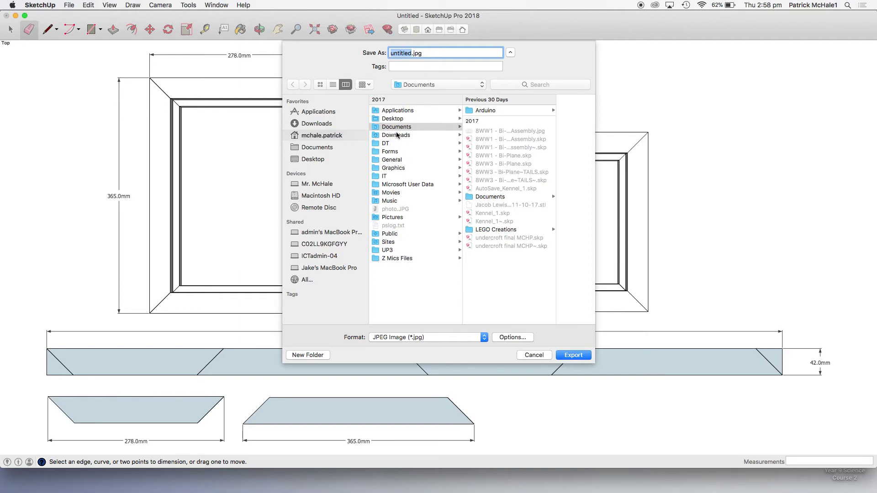
left_click(396, 120)
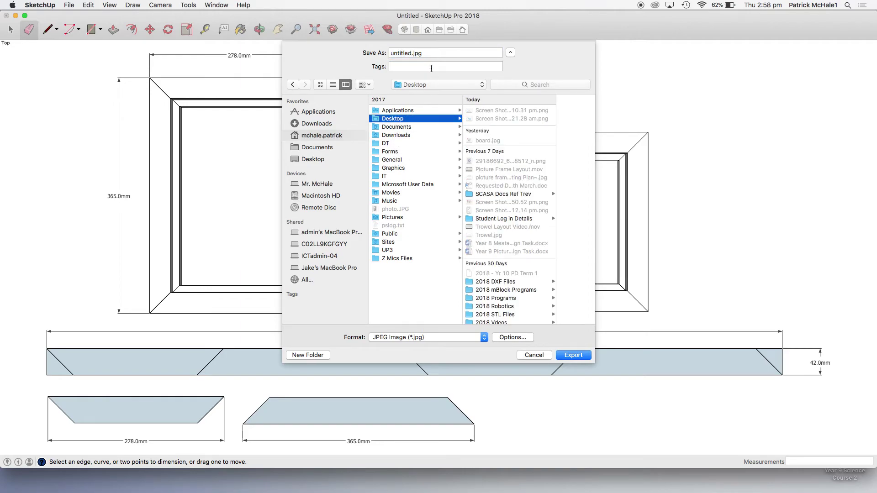
double_click(408, 54)
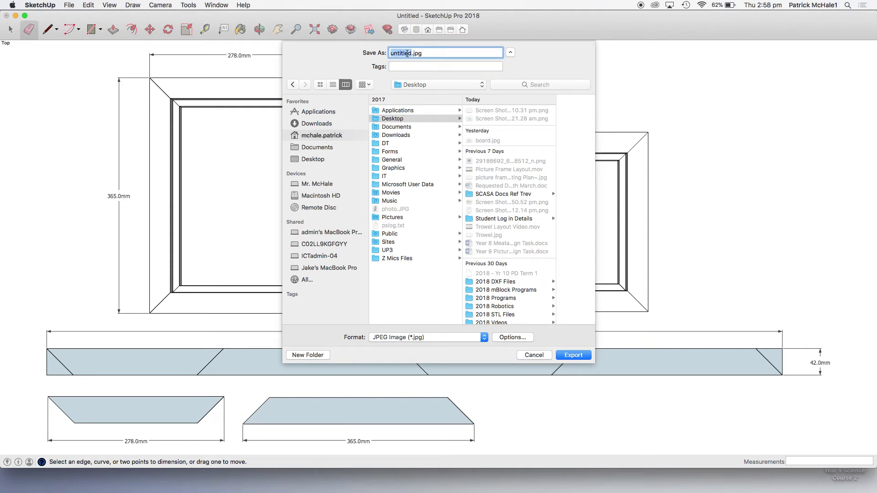
type("pic frame")
left_click(571, 356)
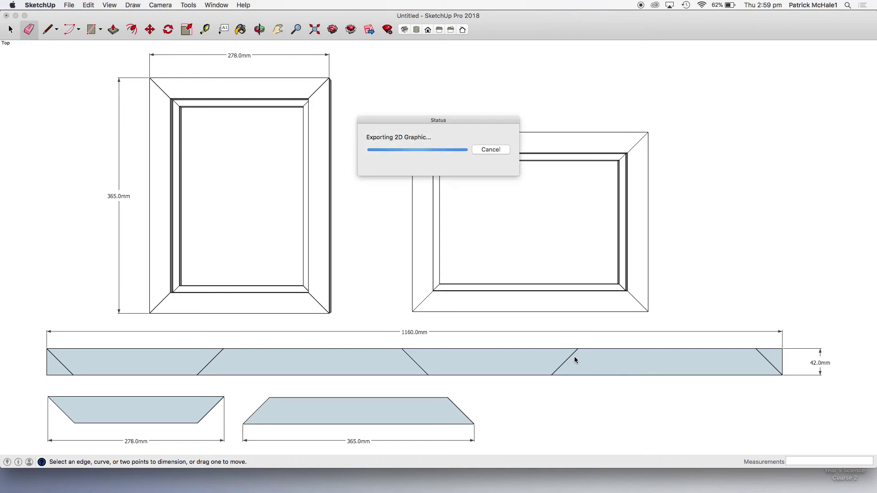
Switch to Microsoft Word and create a new blank document
key("super+space")
type("wo")
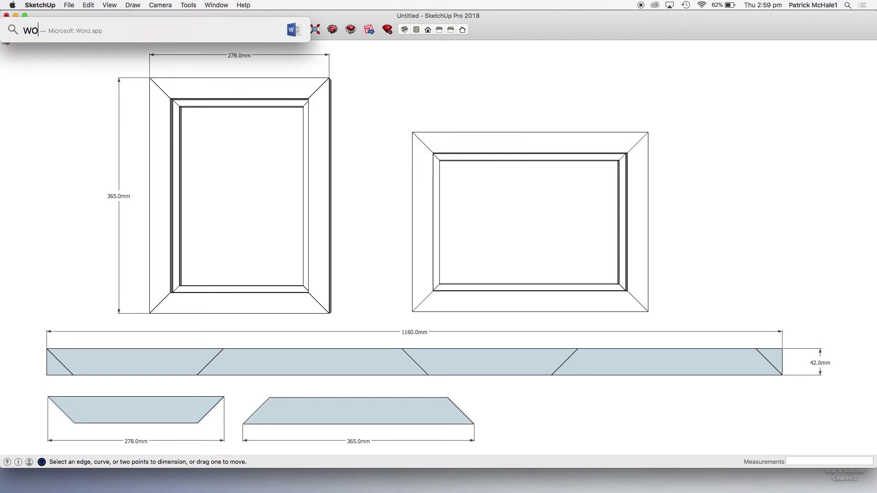
key("Return")
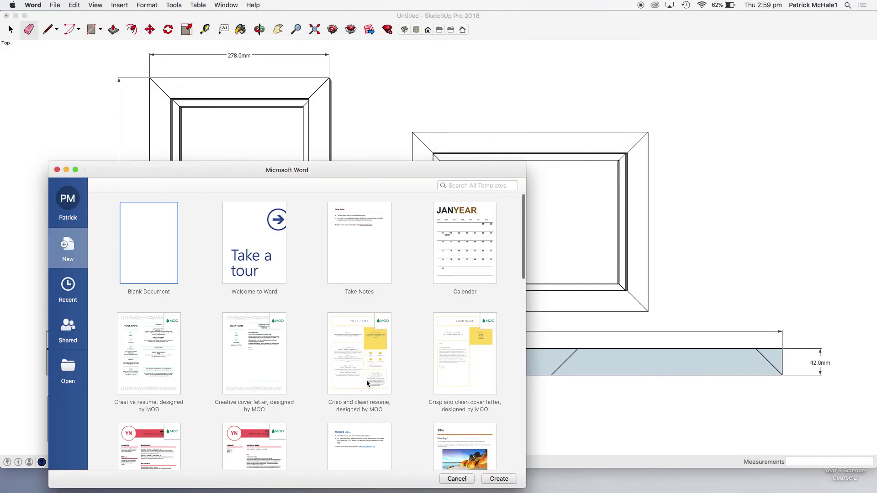
double_click(159, 253)
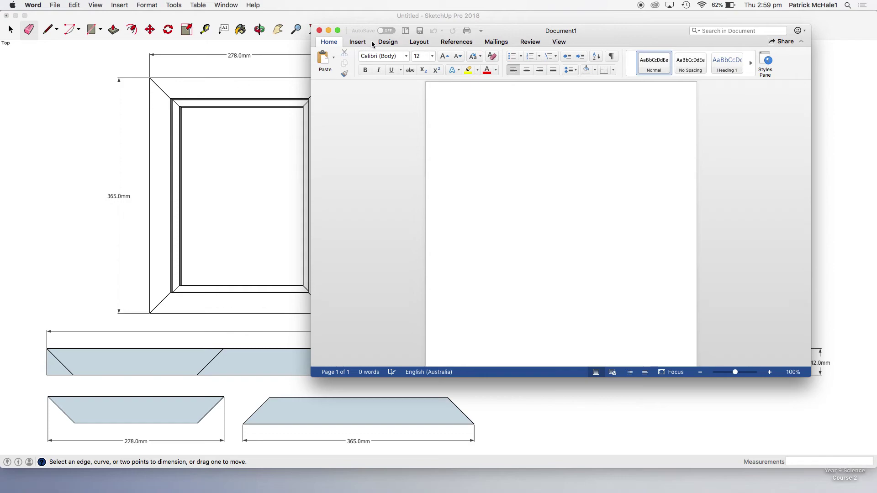
Set narrow page margins and landscape orientation for the document
left_click(421, 41)
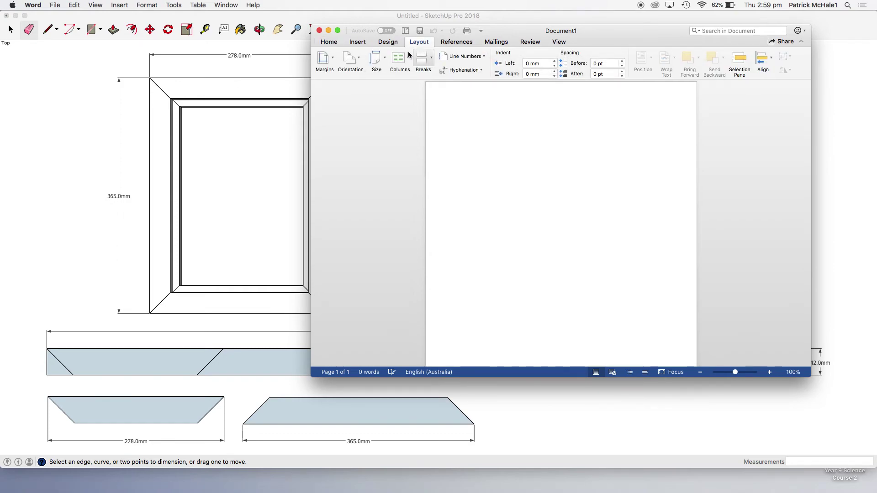
left_click(322, 68)
left_click(358, 134)
left_click(352, 63)
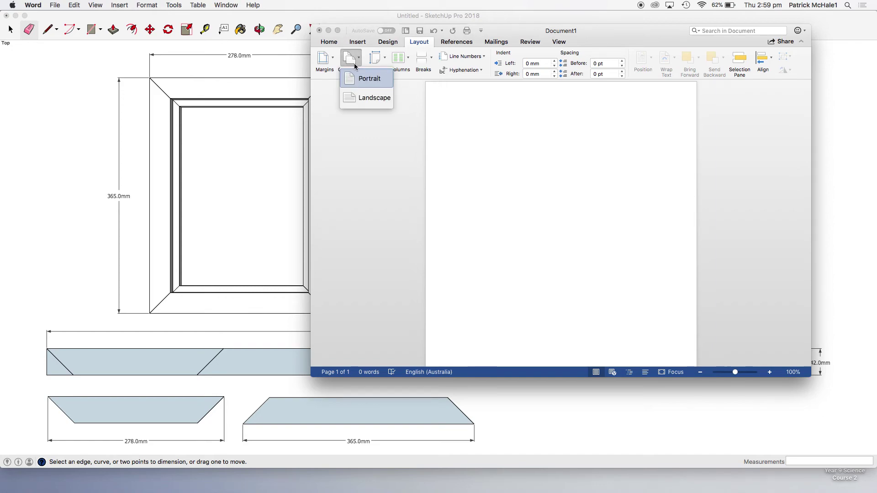
left_click(365, 97)
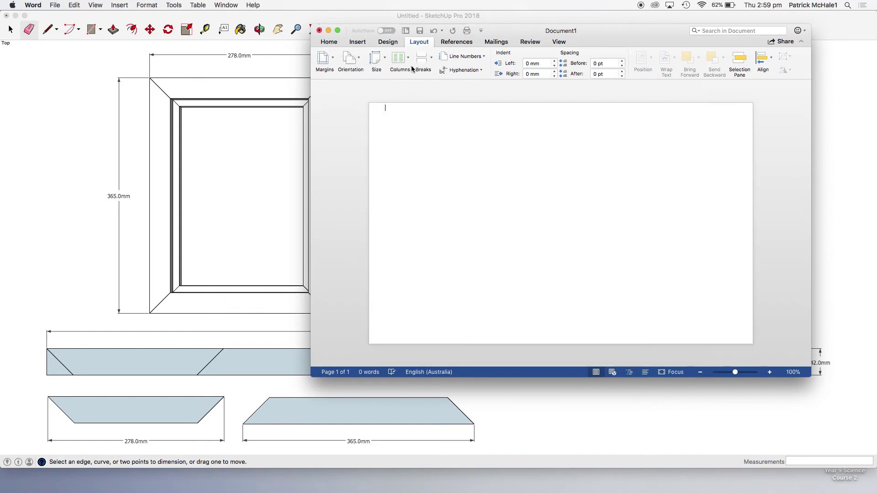
Add a plain box border around the page
left_click(387, 42)
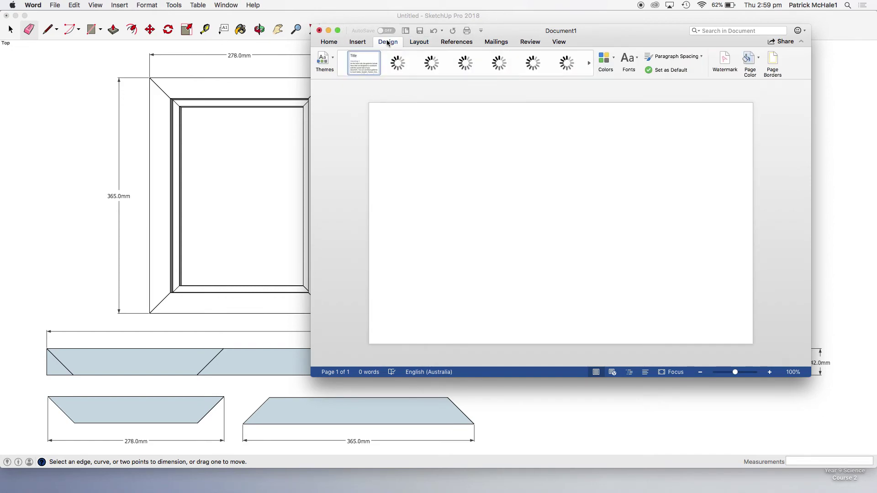
left_click(773, 67)
left_click(295, 161)
left_click(591, 278)
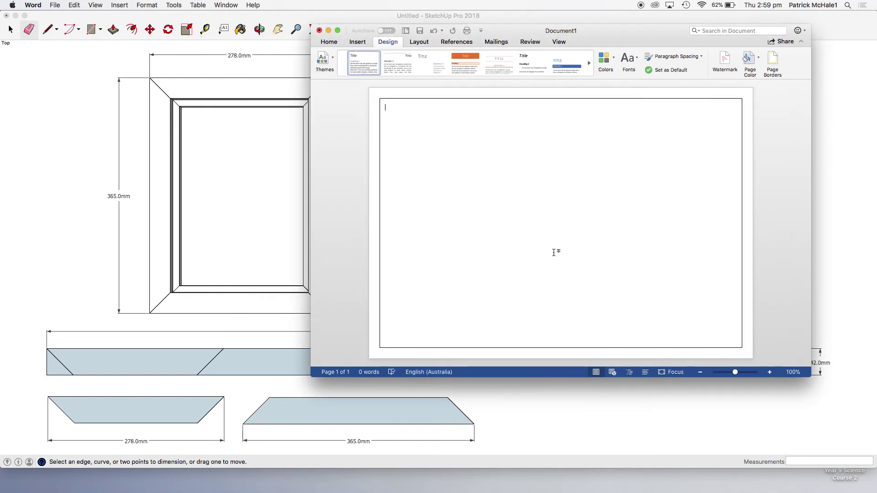
Insert the picture file pic frame.jpg from the Desktop into the bordered page
left_click(358, 43)
left_click(382, 58)
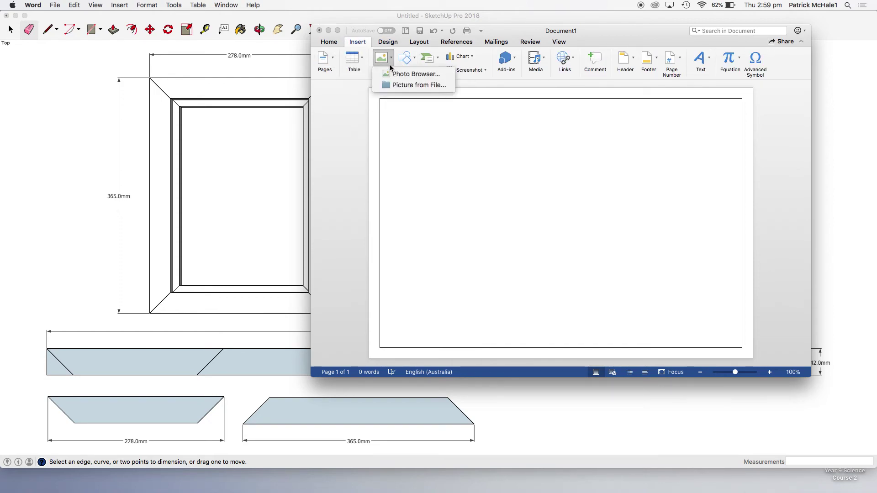
left_click(413, 85)
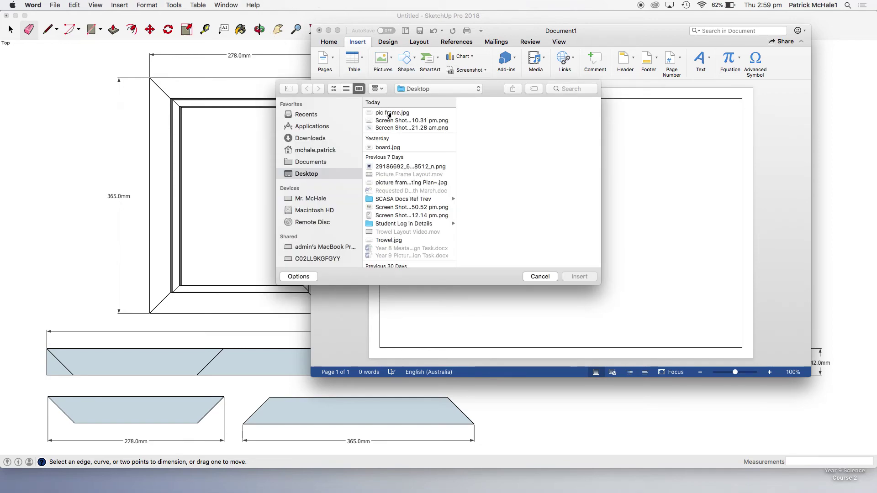
double_click(389, 113)
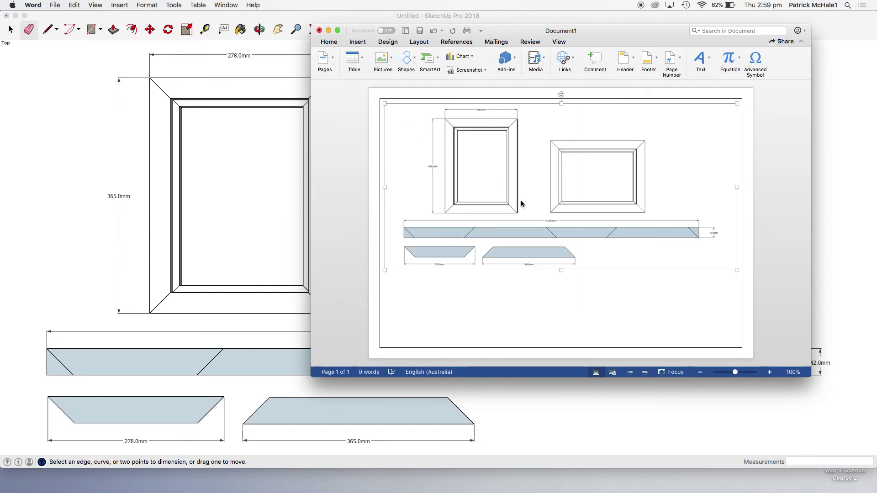